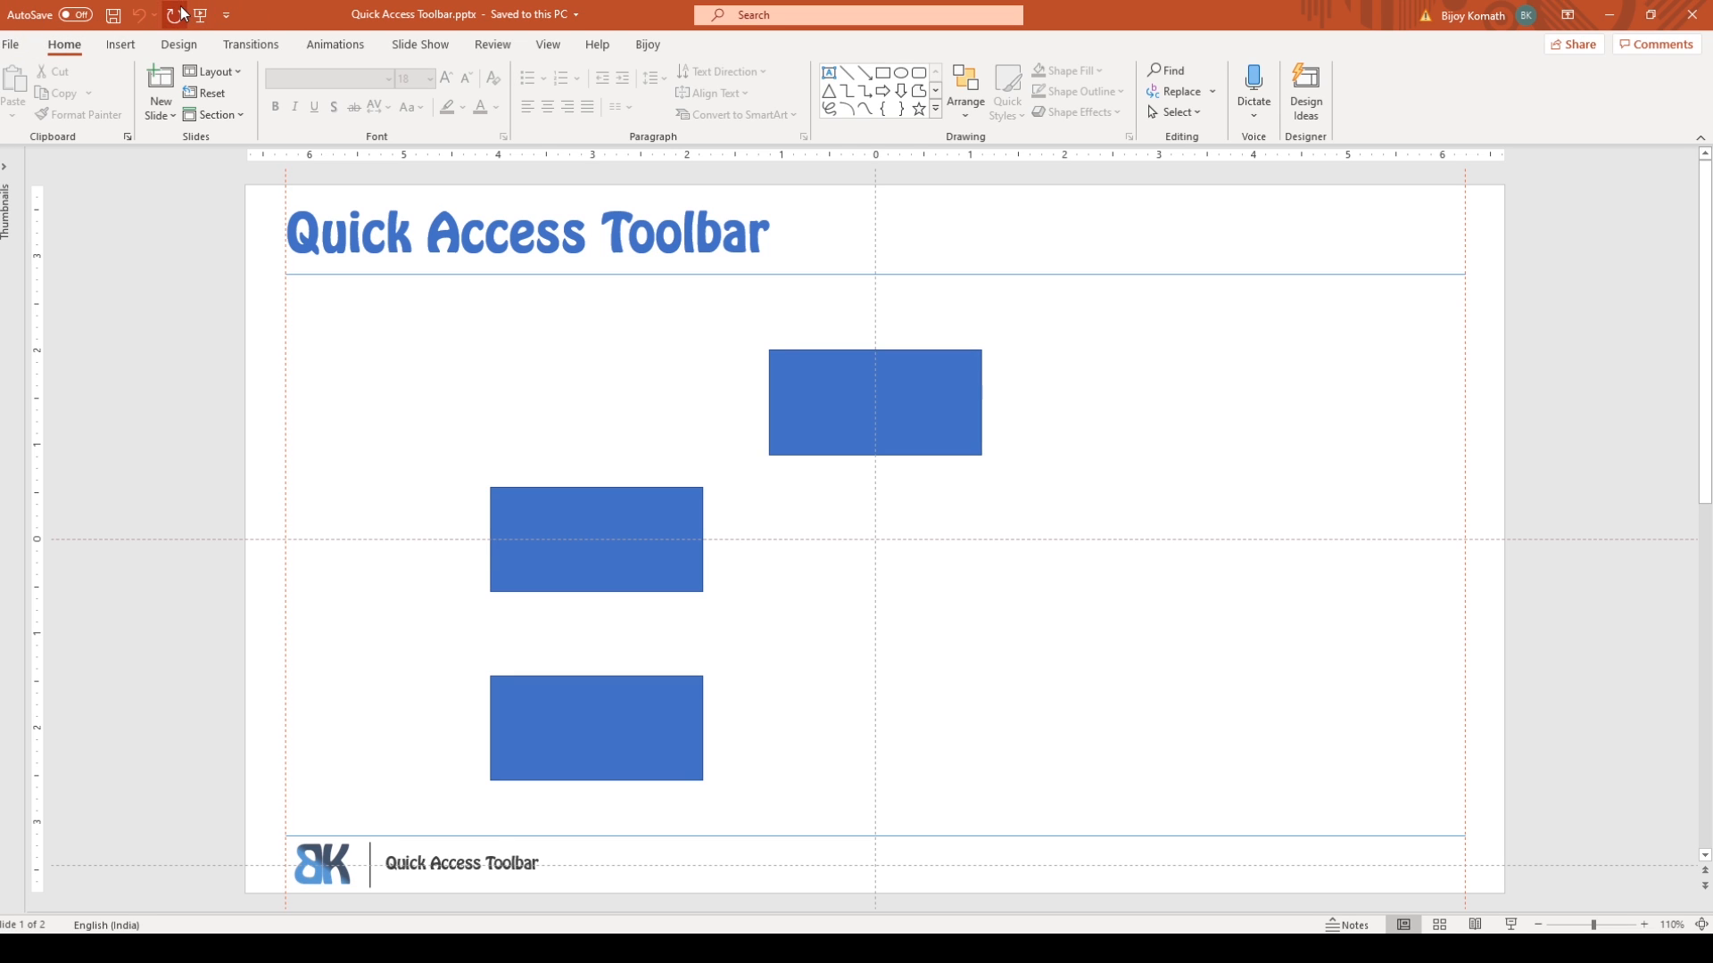
- Show the Quick Access Toolbar below the ribbon
right_click(150, 18)
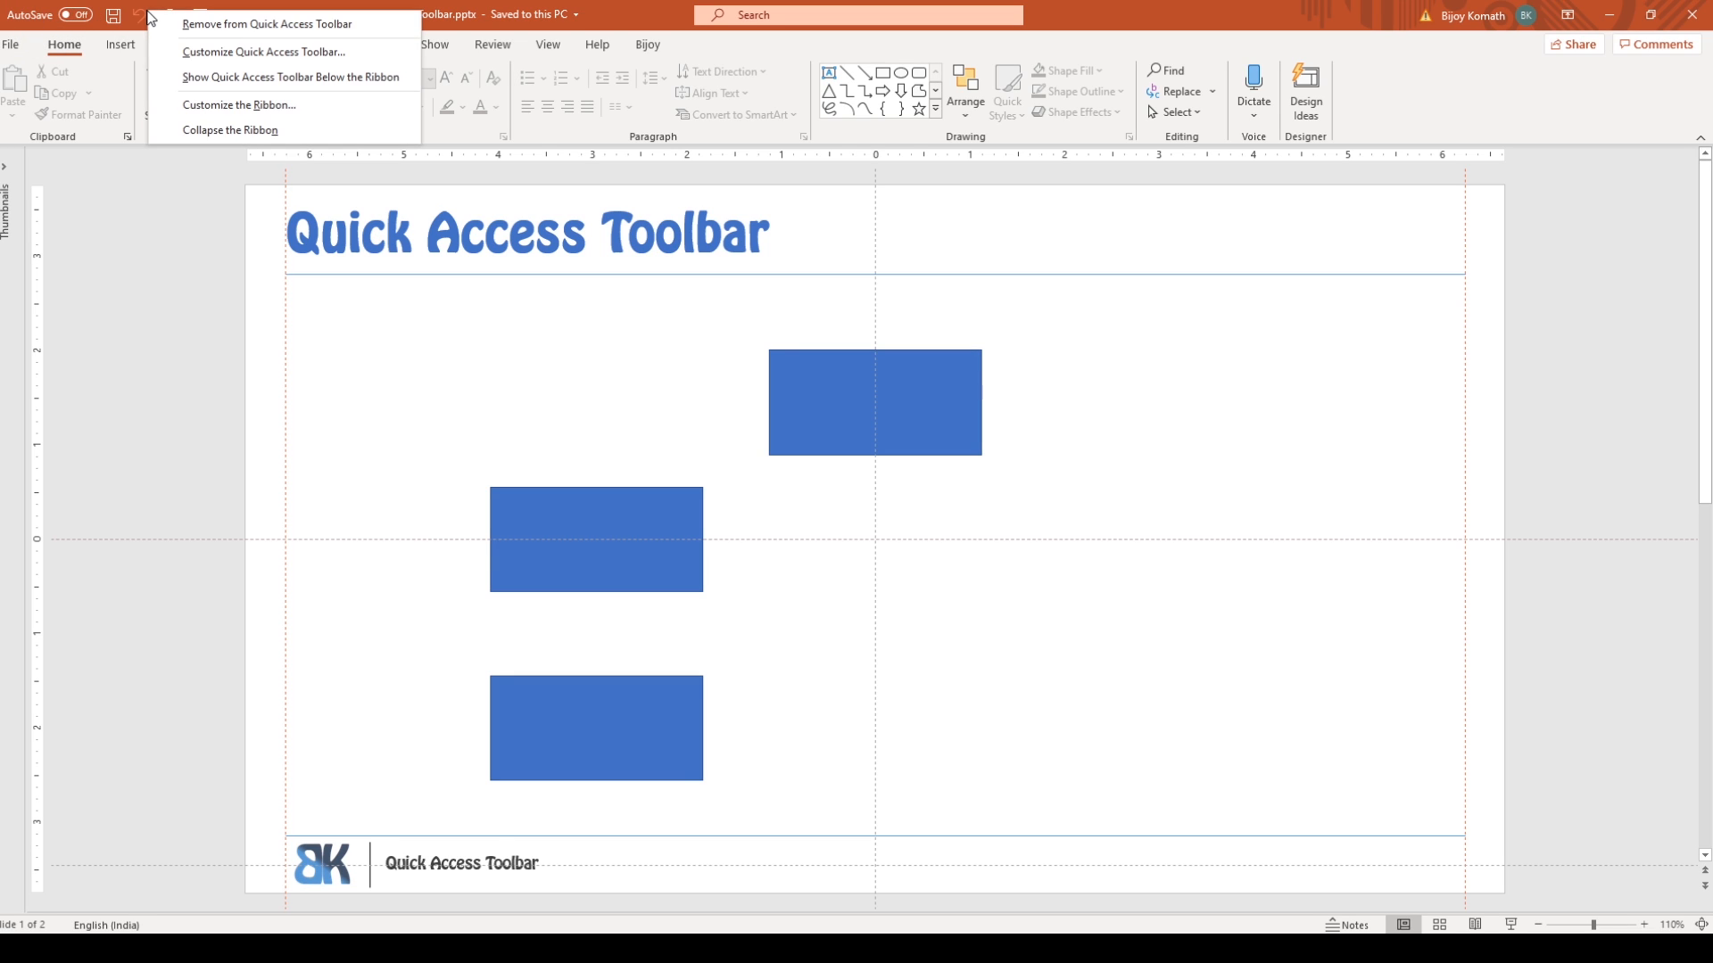
left_click(329, 73)
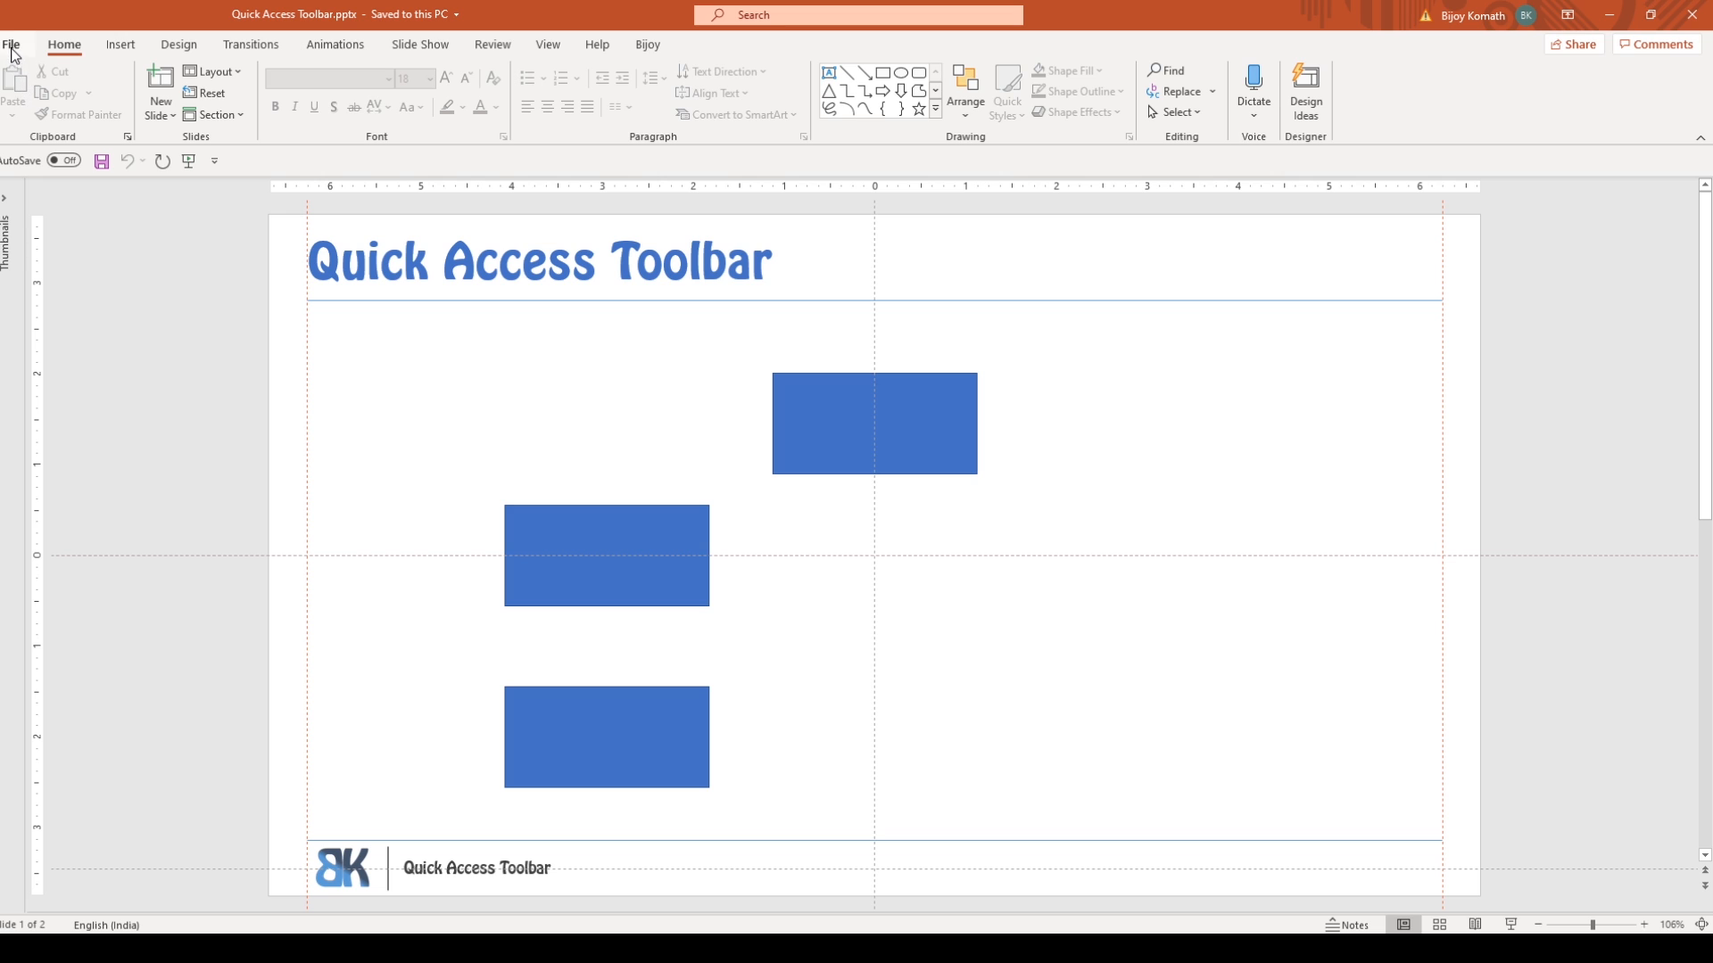
- In the Quick Access Toolbar options, add the Font Color and Font Size commands from Popular Commands
left_click(13, 46)
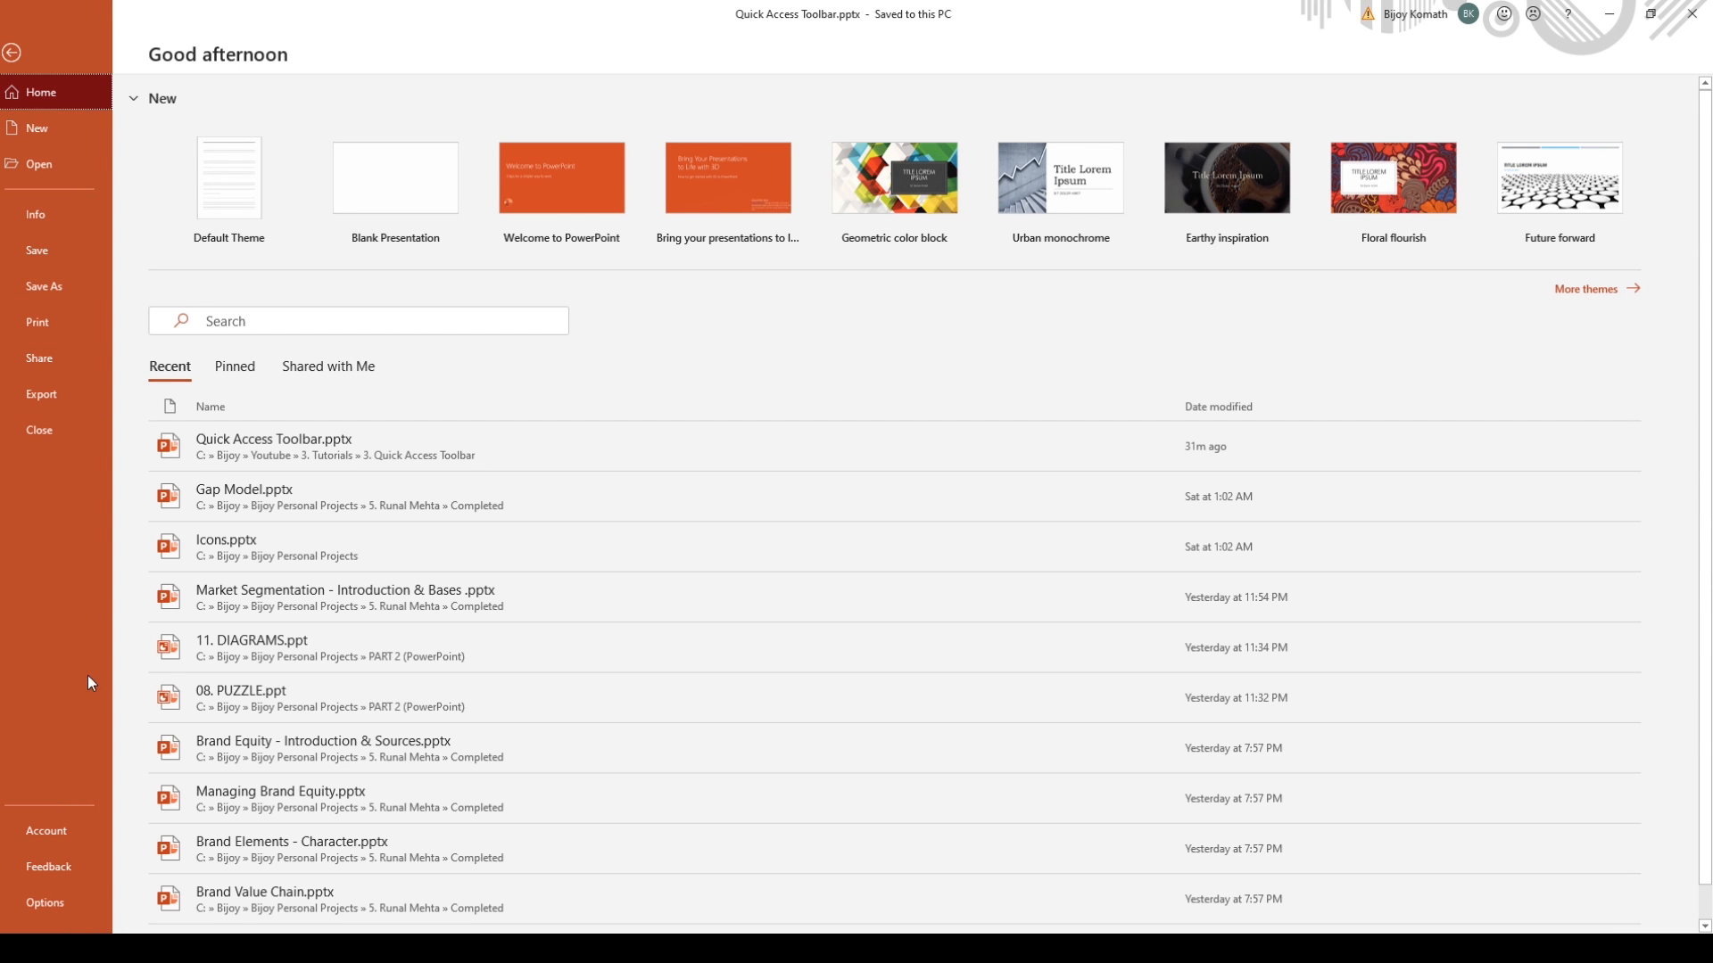
left_click(68, 902)
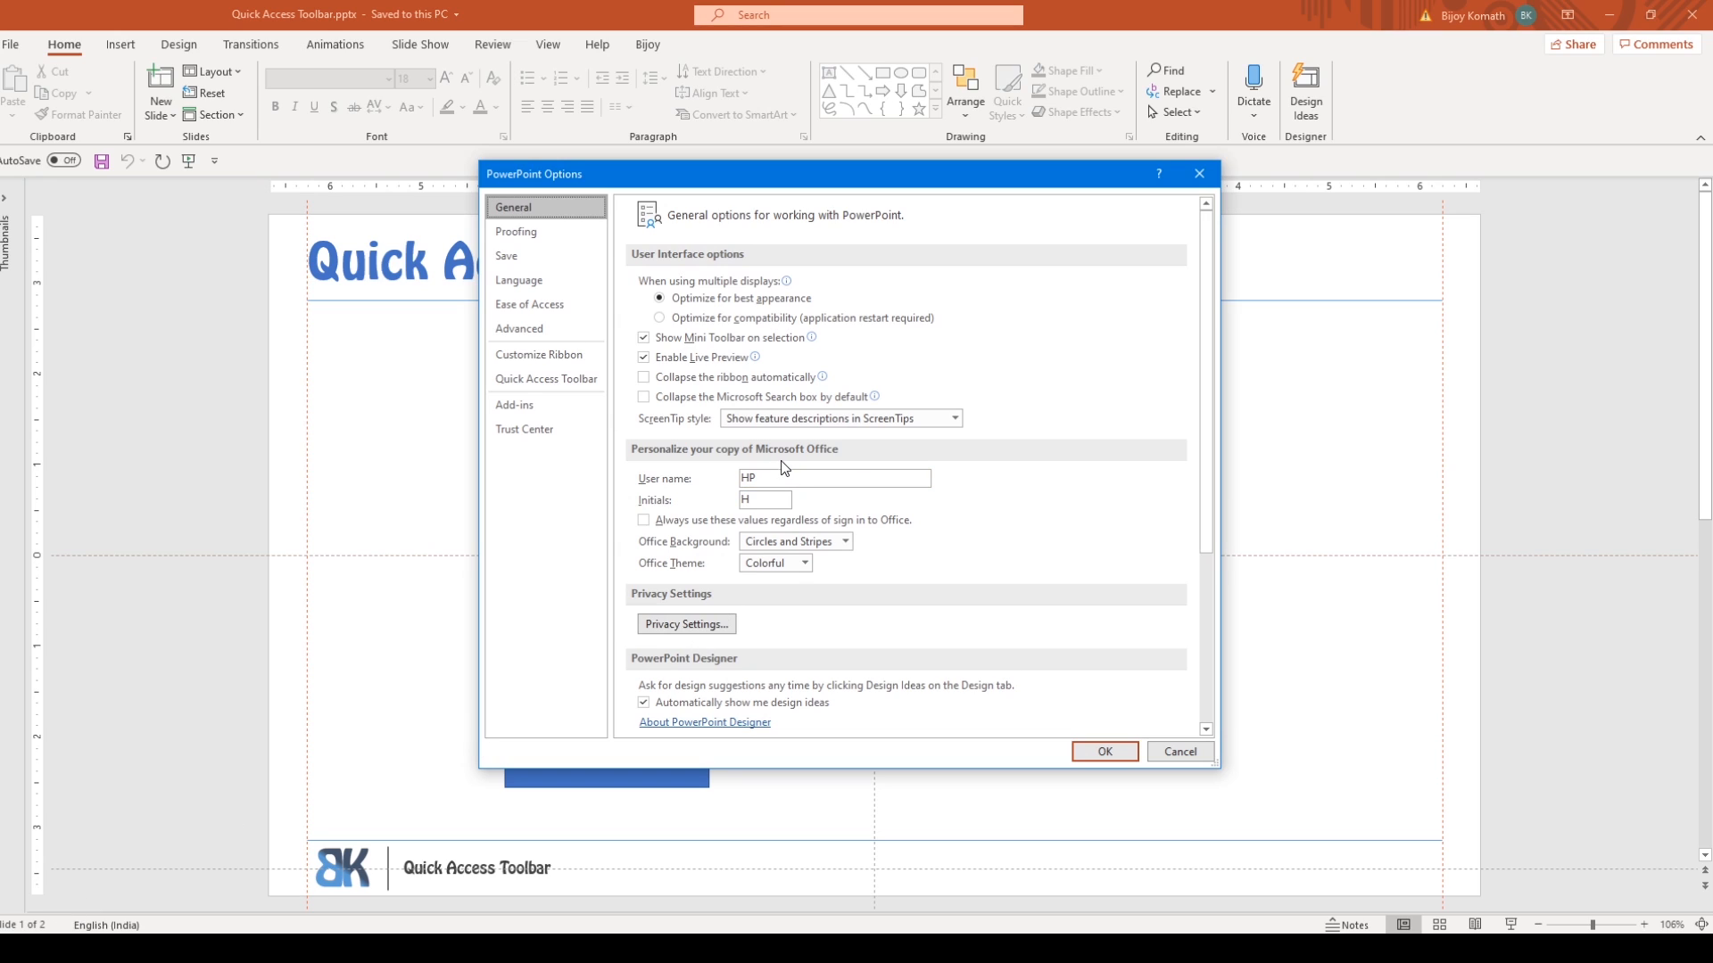
left_click(573, 379)
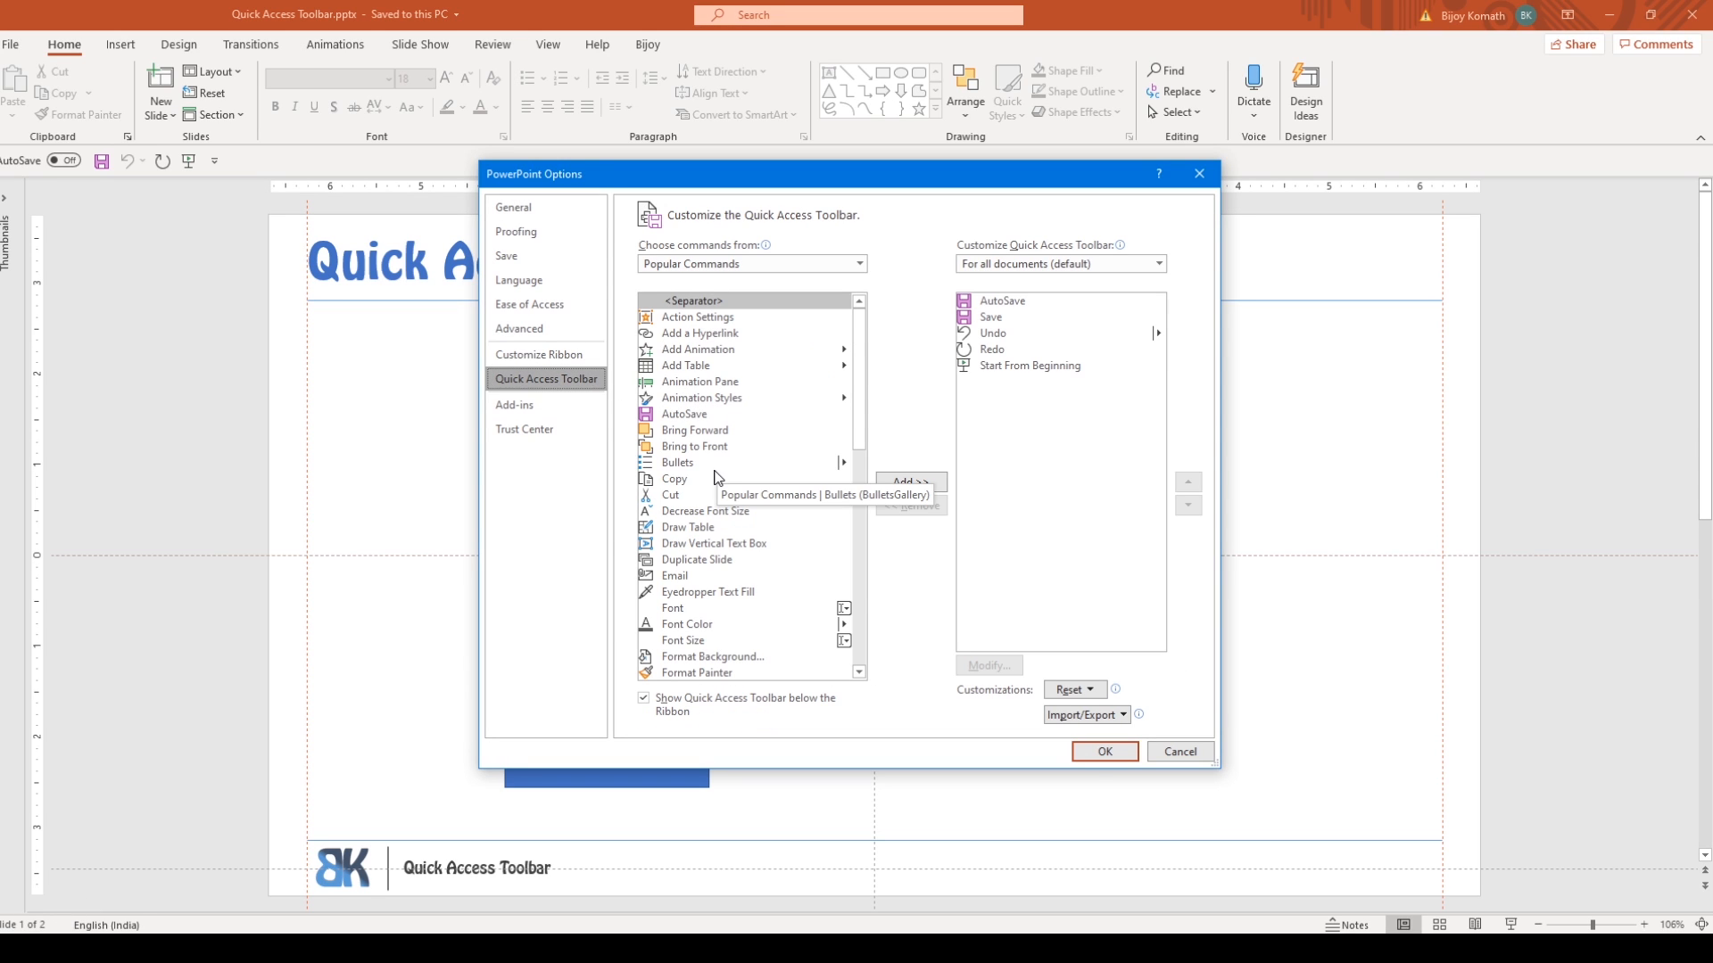
left_click(699, 545)
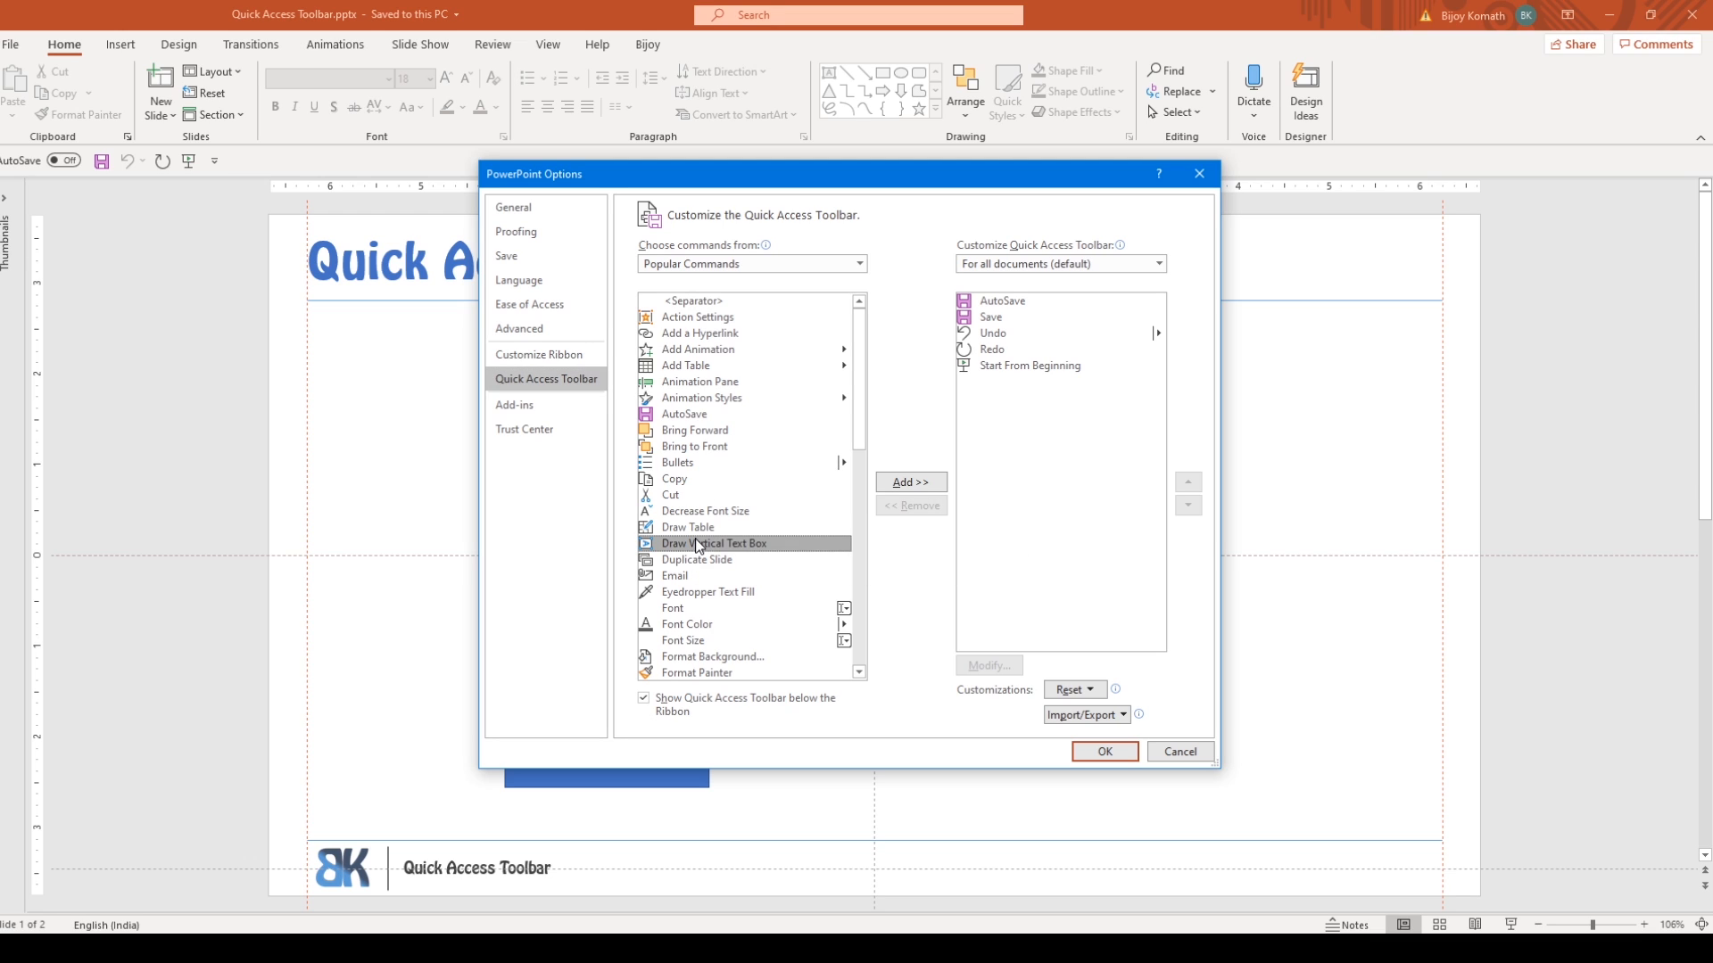
left_click(737, 630)
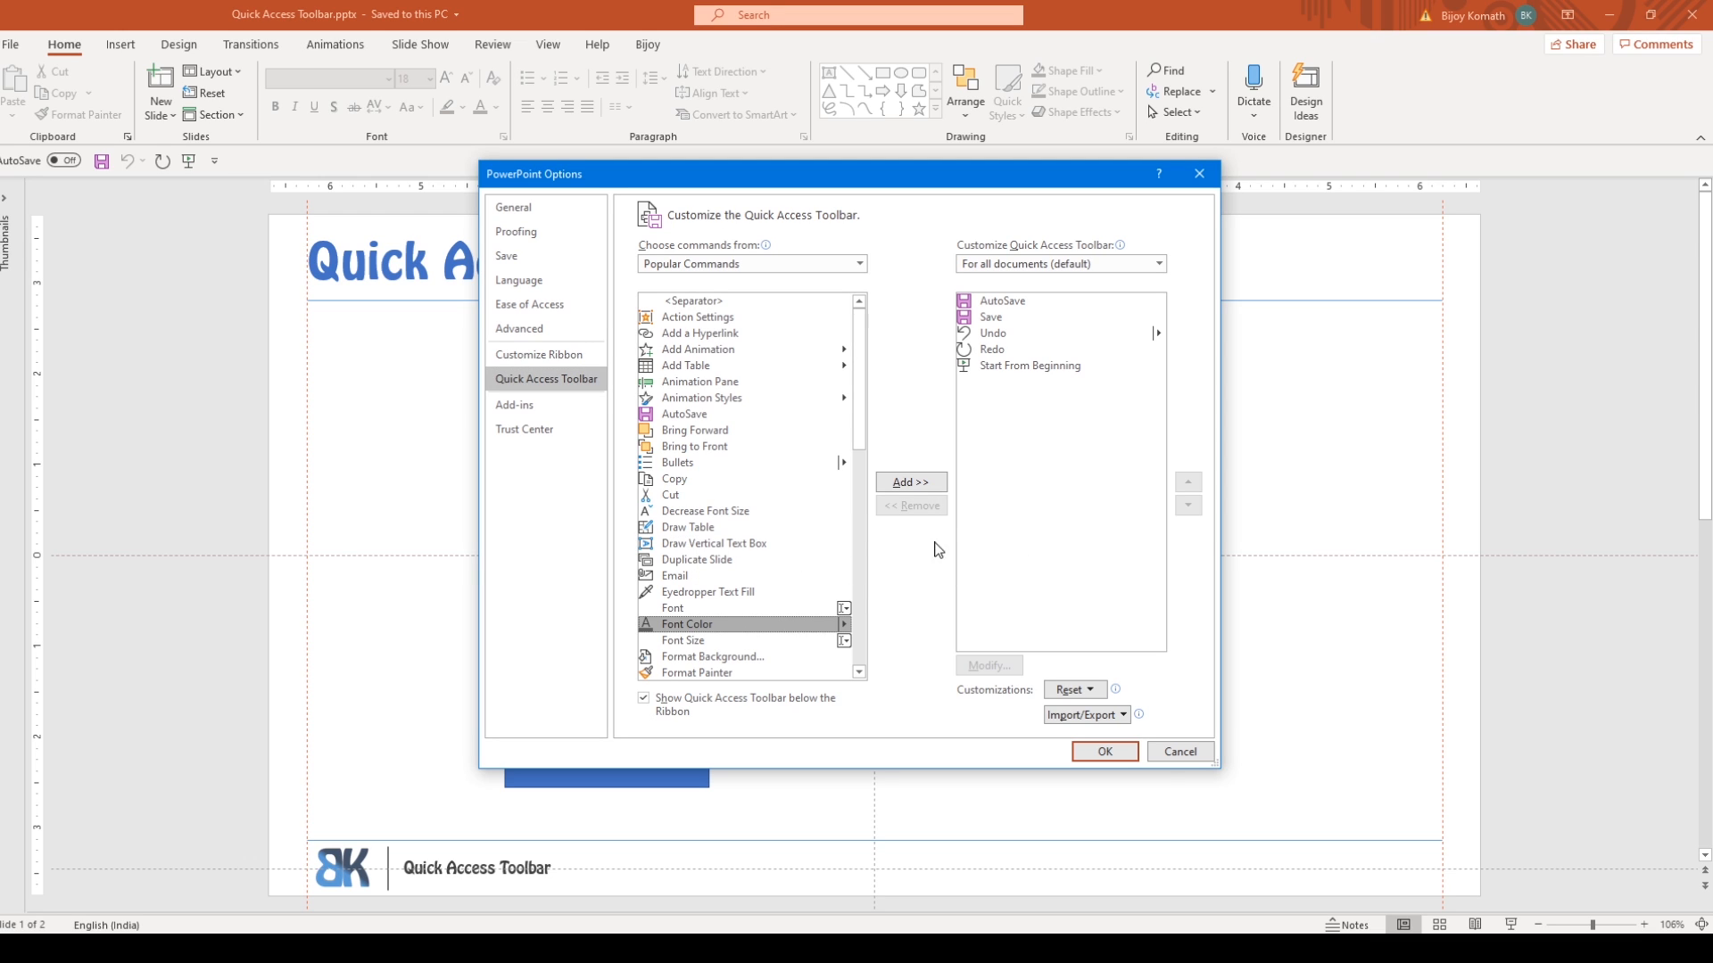
left_click(935, 484)
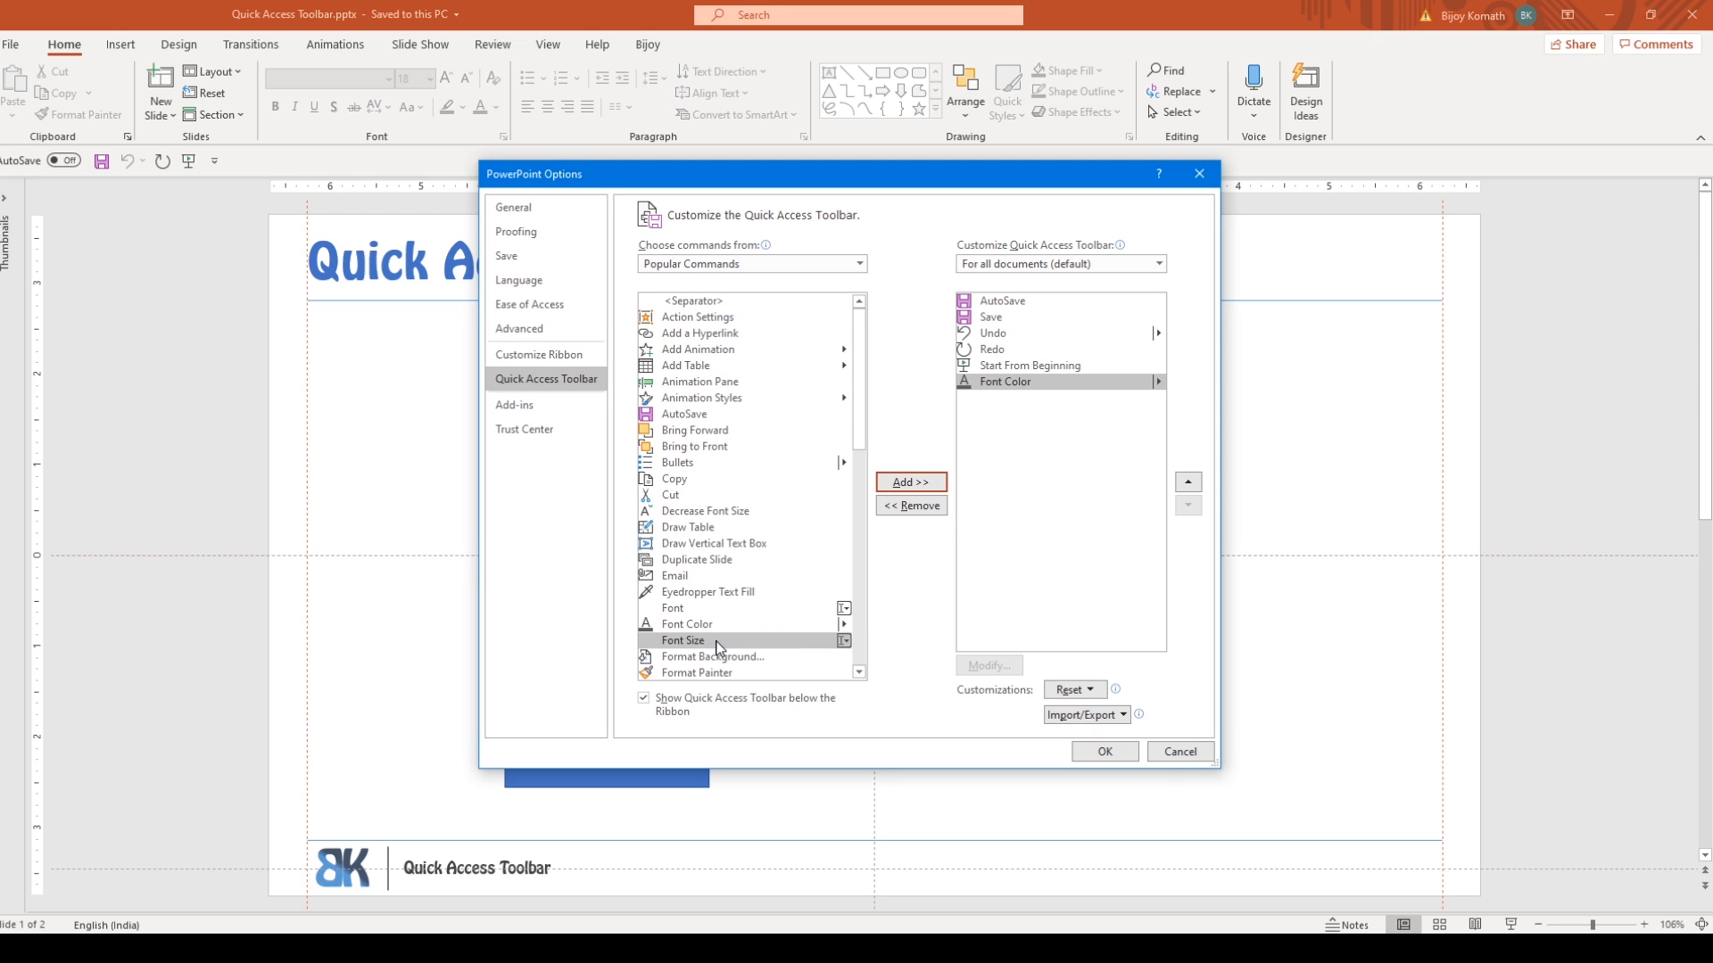
left_click(931, 482)
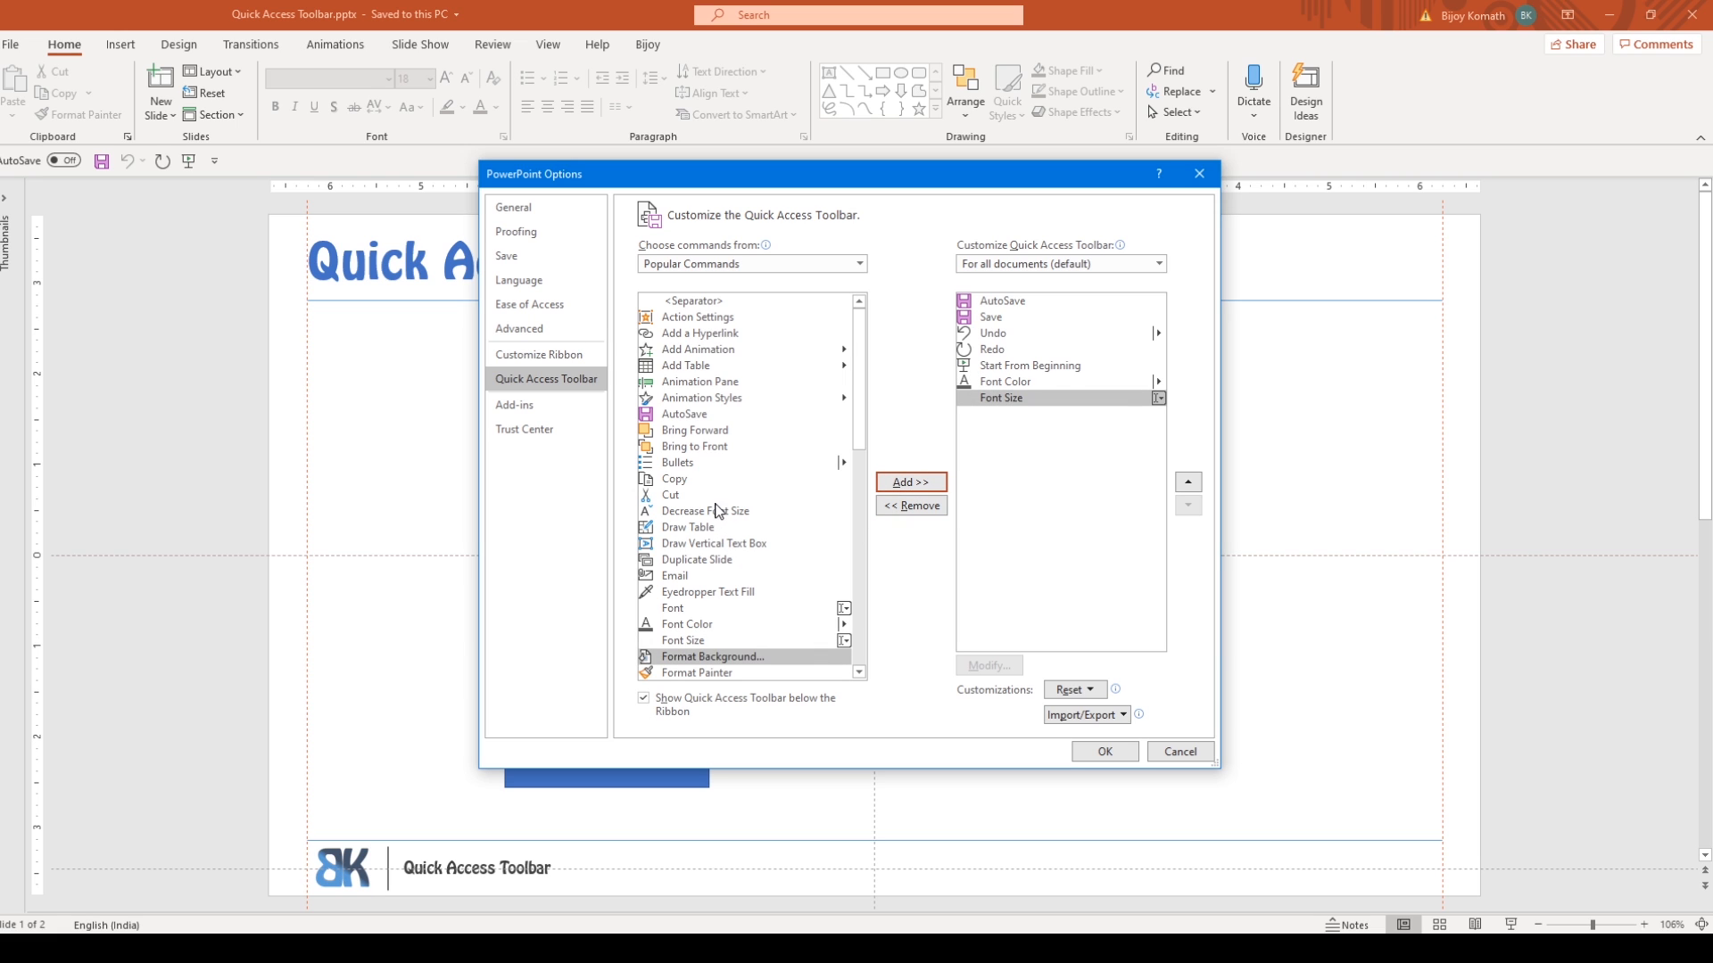
- Add the Bring to Front command to the Quick Access Toolbar list
scroll(708, 486, "down", 2)
scroll(707, 477, "up", 1)
left_click(713, 405)
left_click(925, 482)
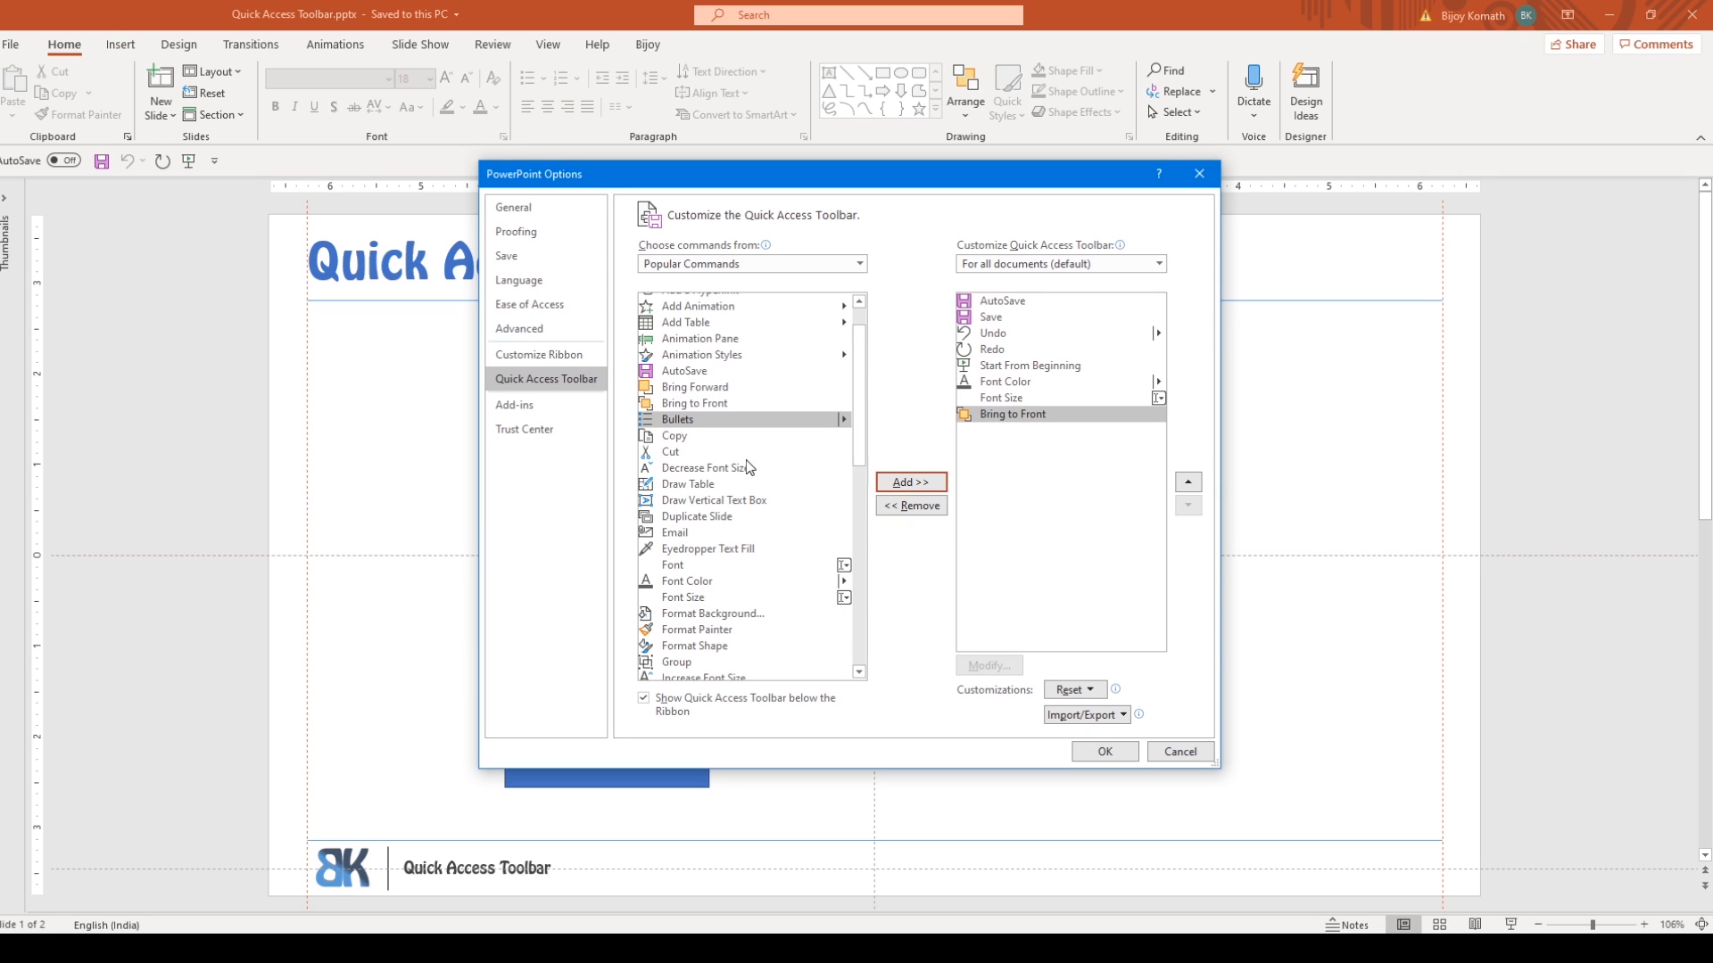
- Add Align Objects Right from All Commands to the Quick Access Toolbar and apply the customization
scroll(740, 459, "down", 10)
scroll(734, 457, "up", 10)
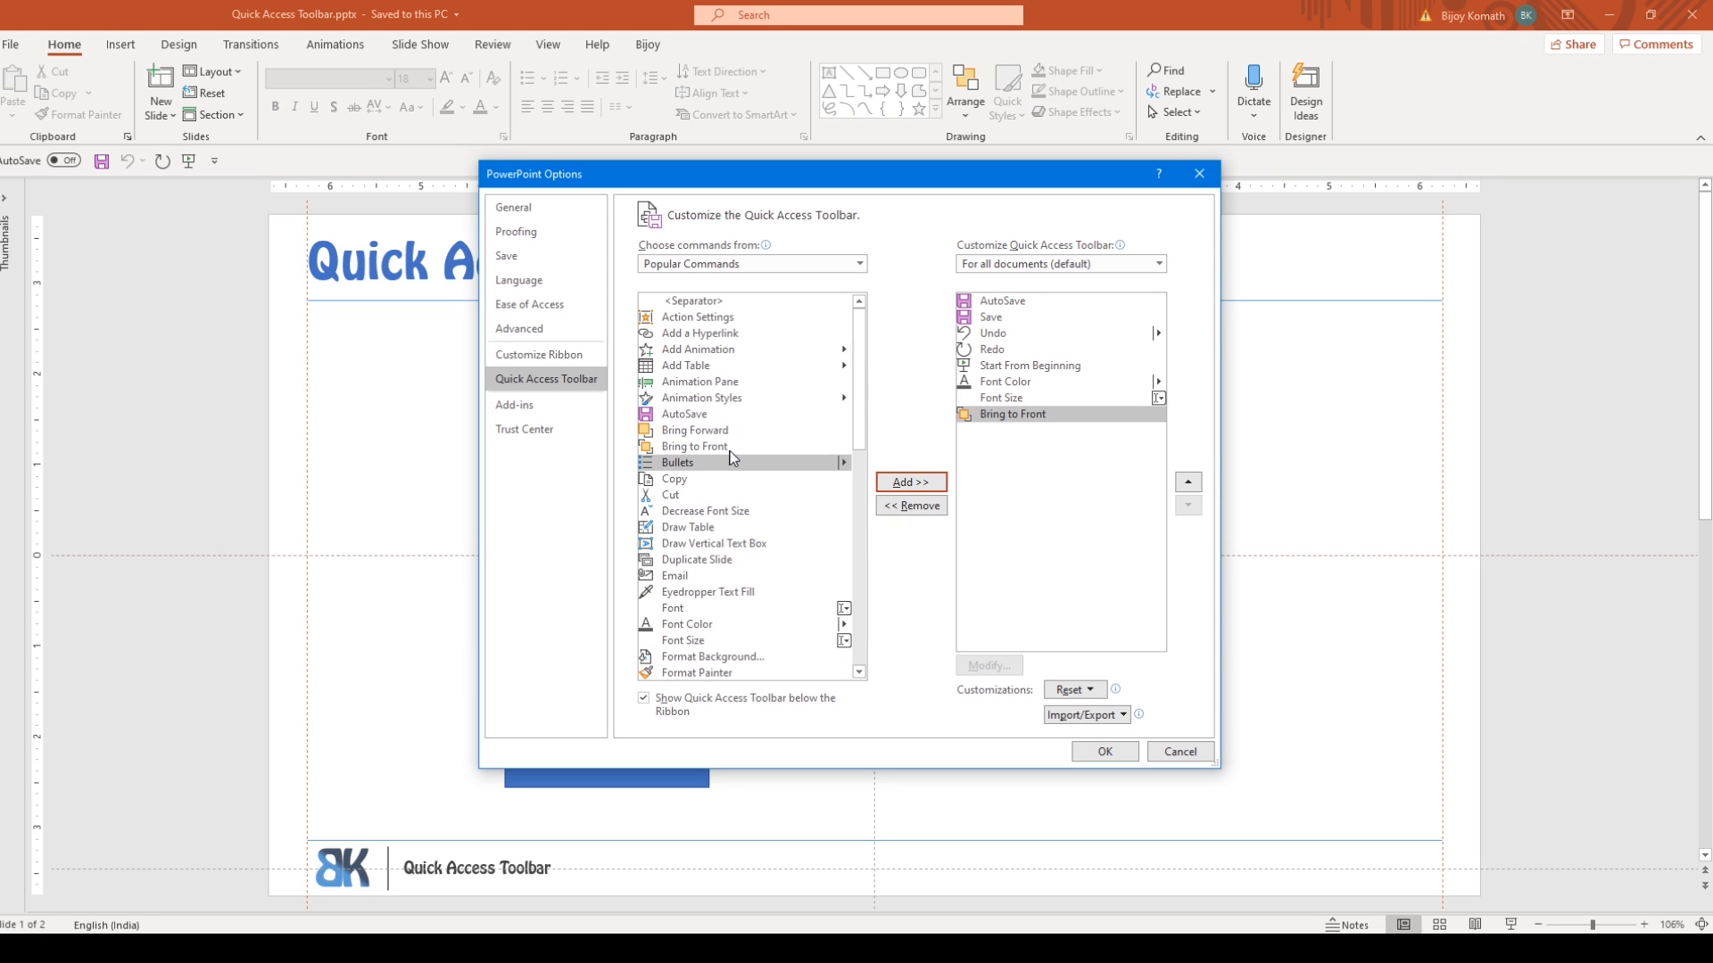
left_click(858, 264)
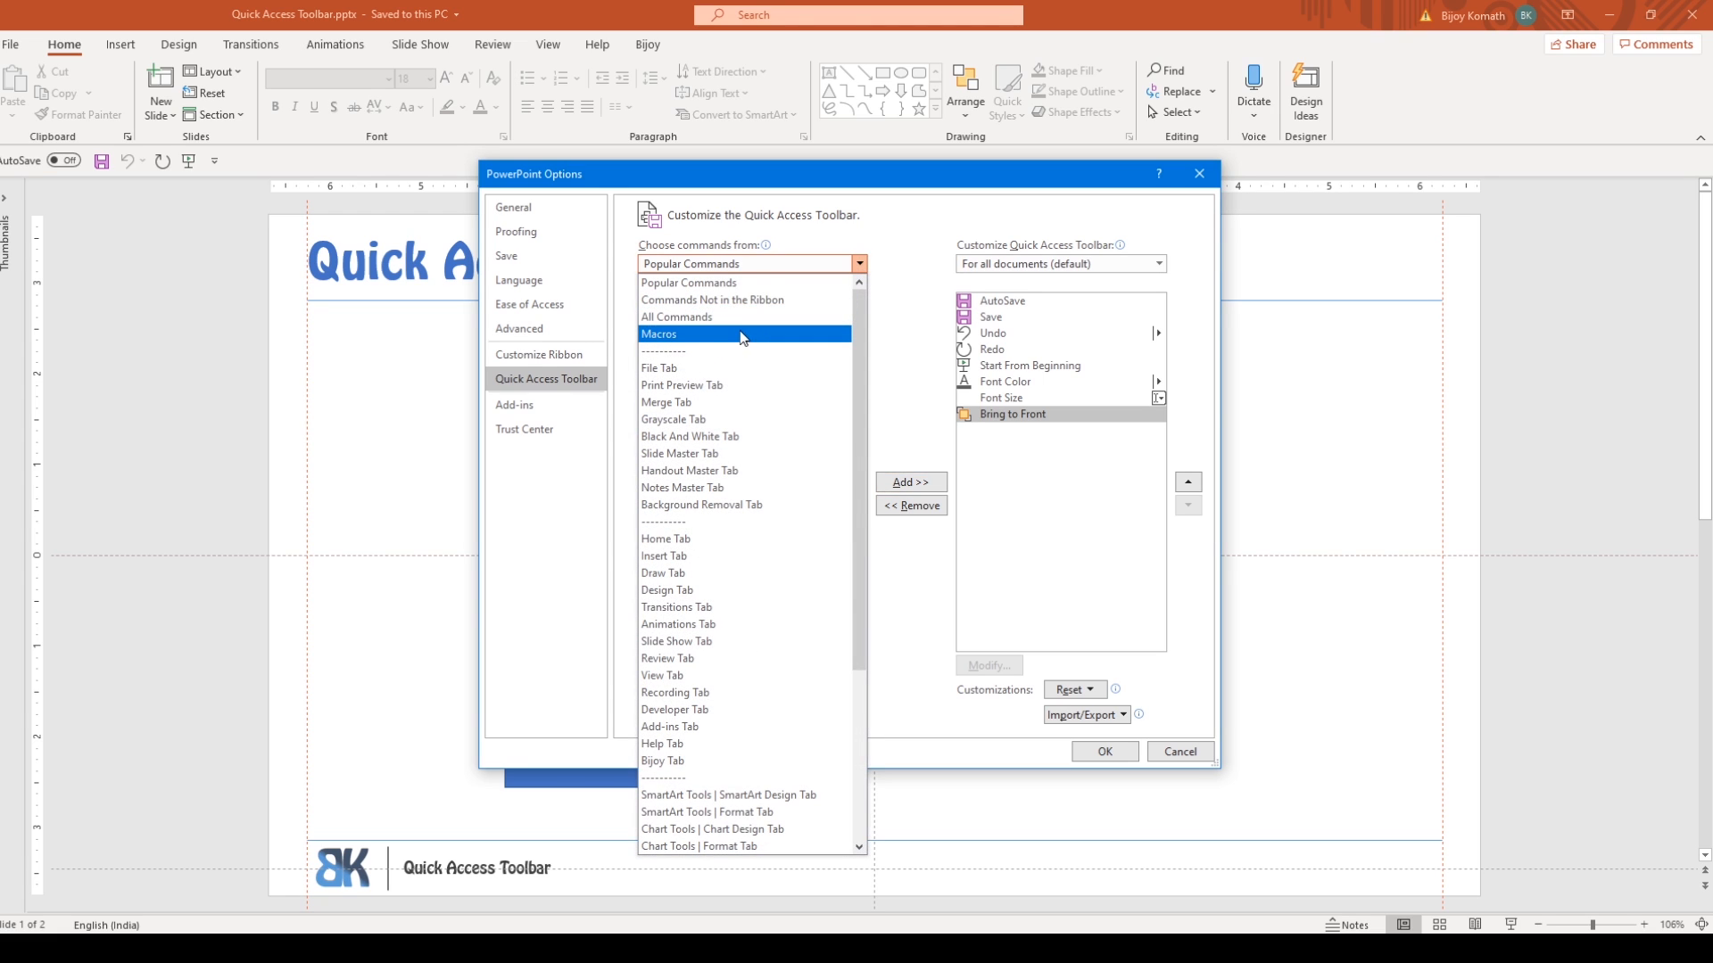
key("Escape")
scroll(737, 384, "down", 12)
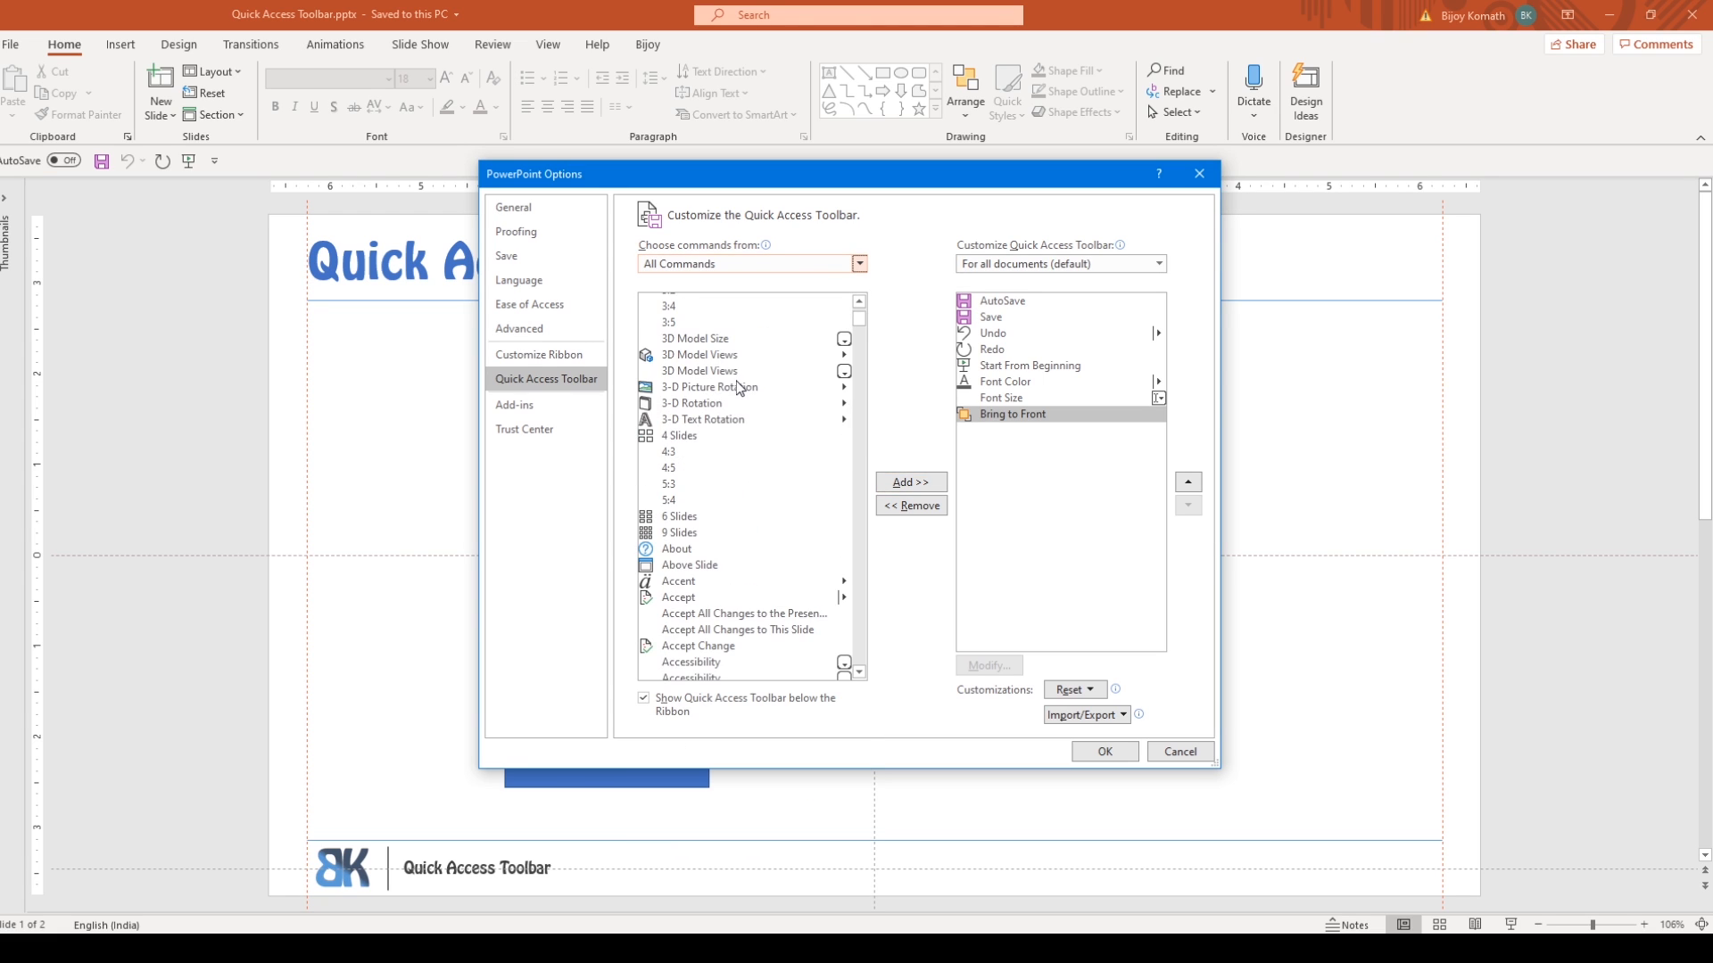
scroll(733, 395, "down", 10)
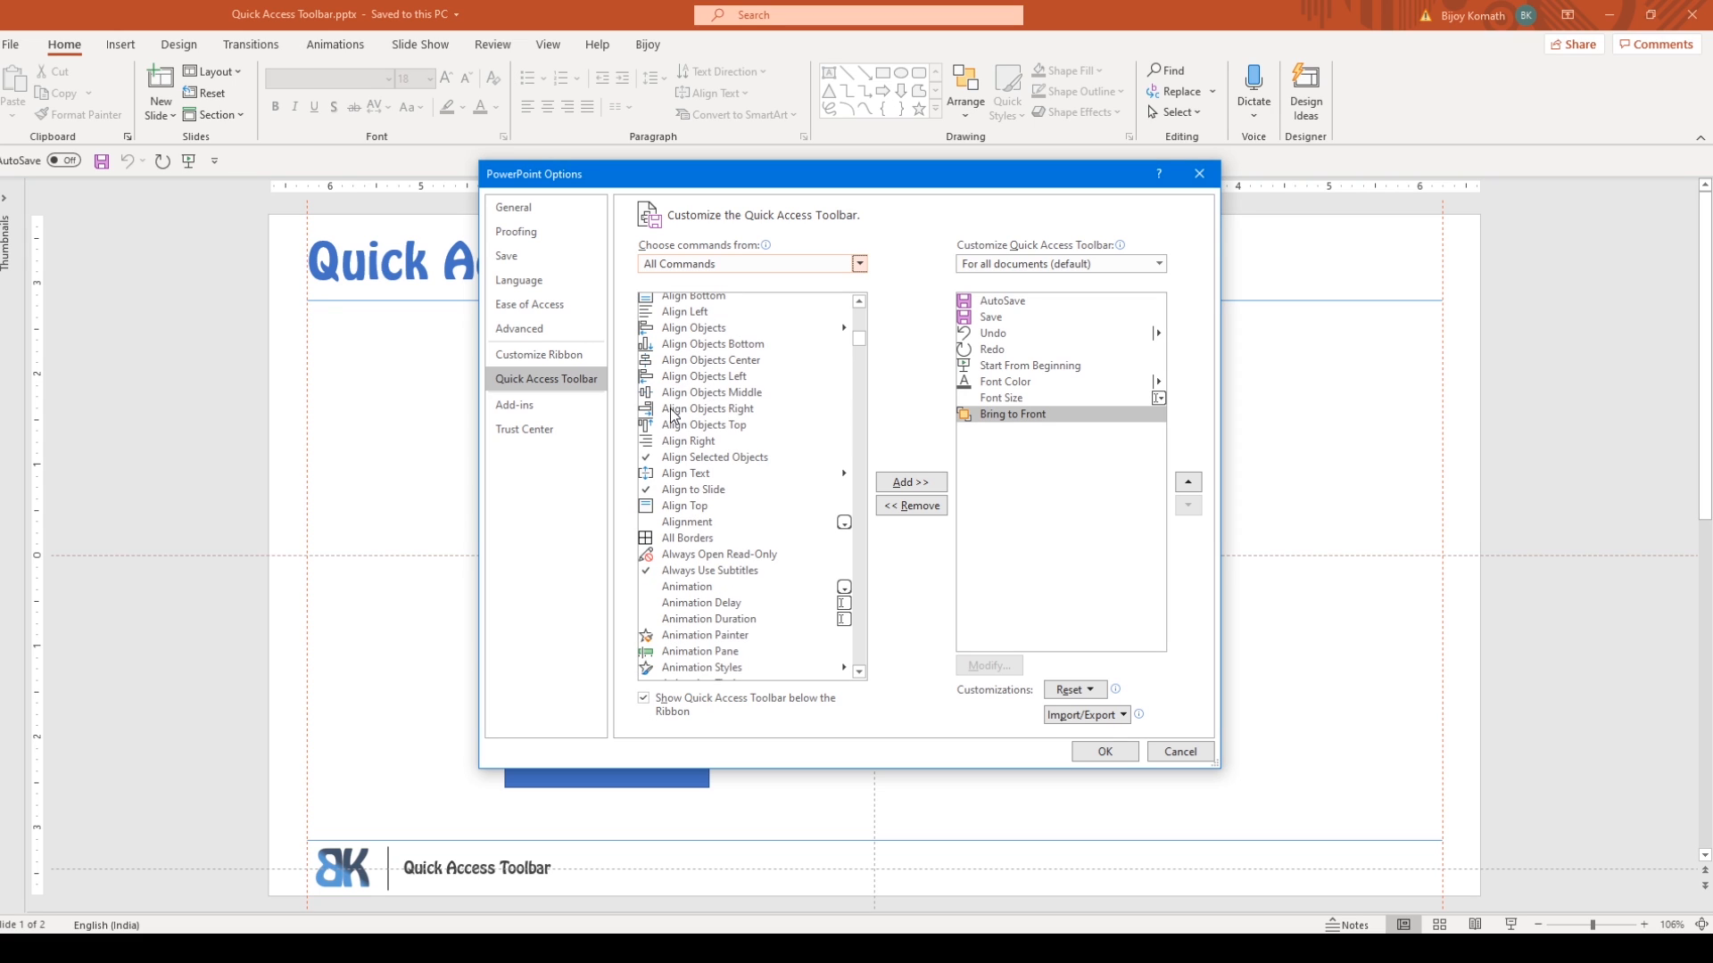
left_click(672, 409)
left_click(907, 483)
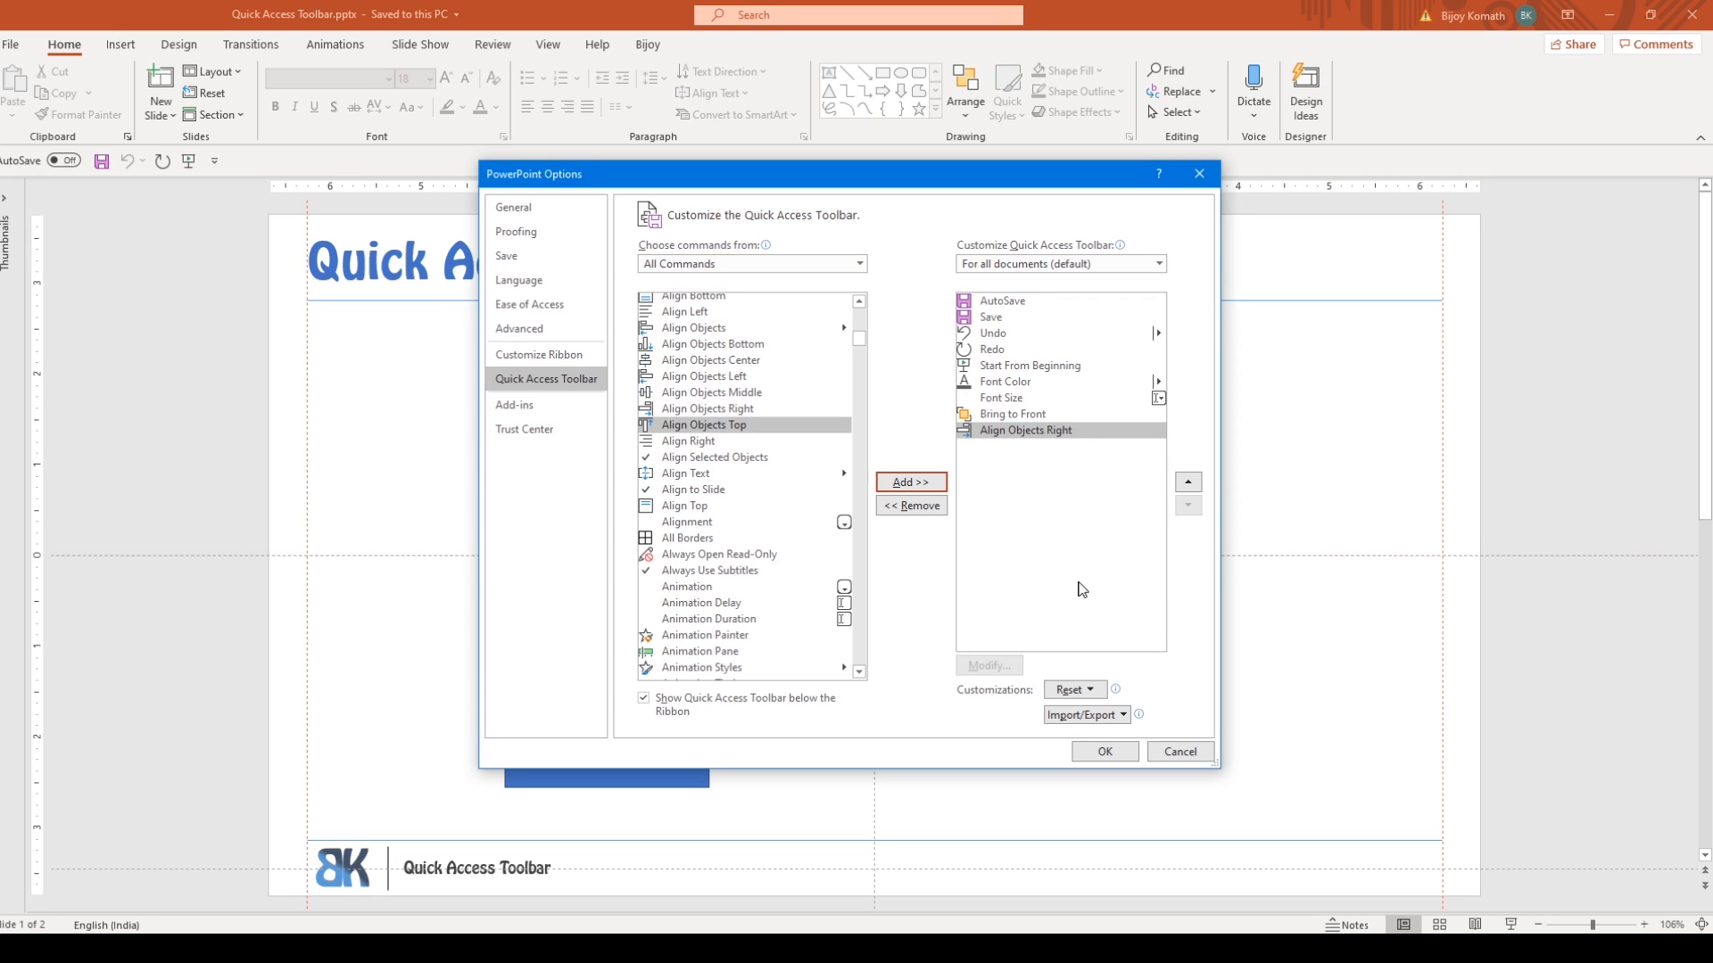
left_click(1088, 751)
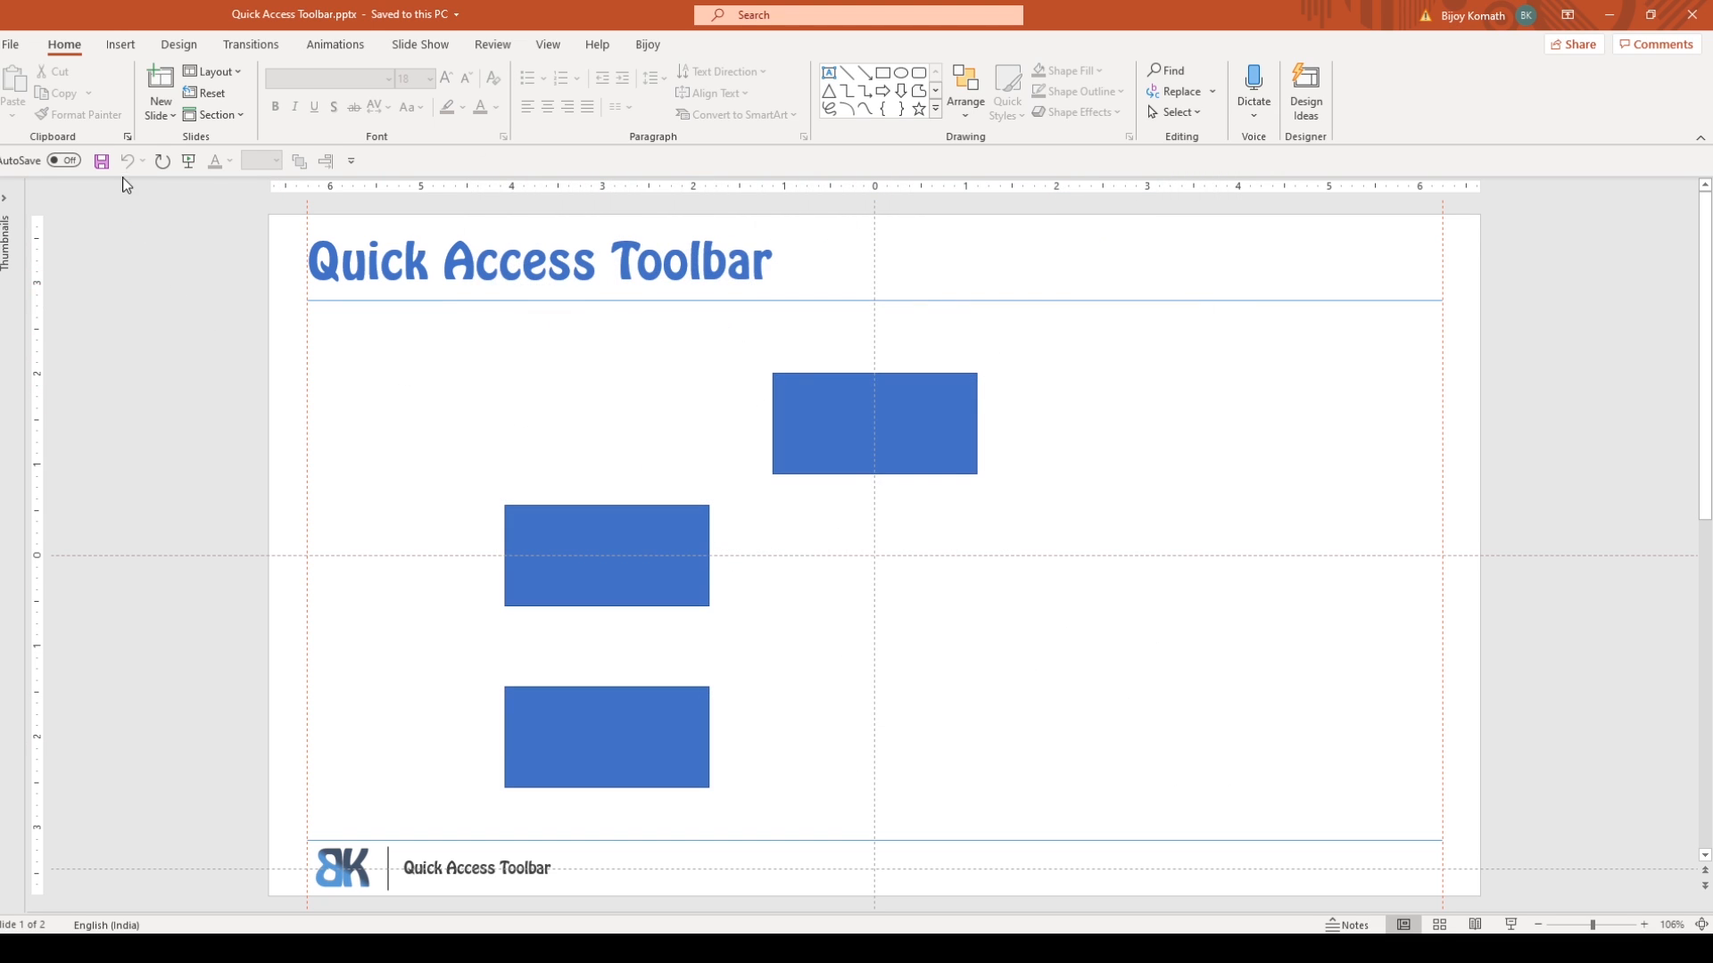
- Select all three rectangles and add the Shape Fill and Shape Outline commands to the Quick Access Toolbar
left_click_drag(1017, 336, 447, 829)
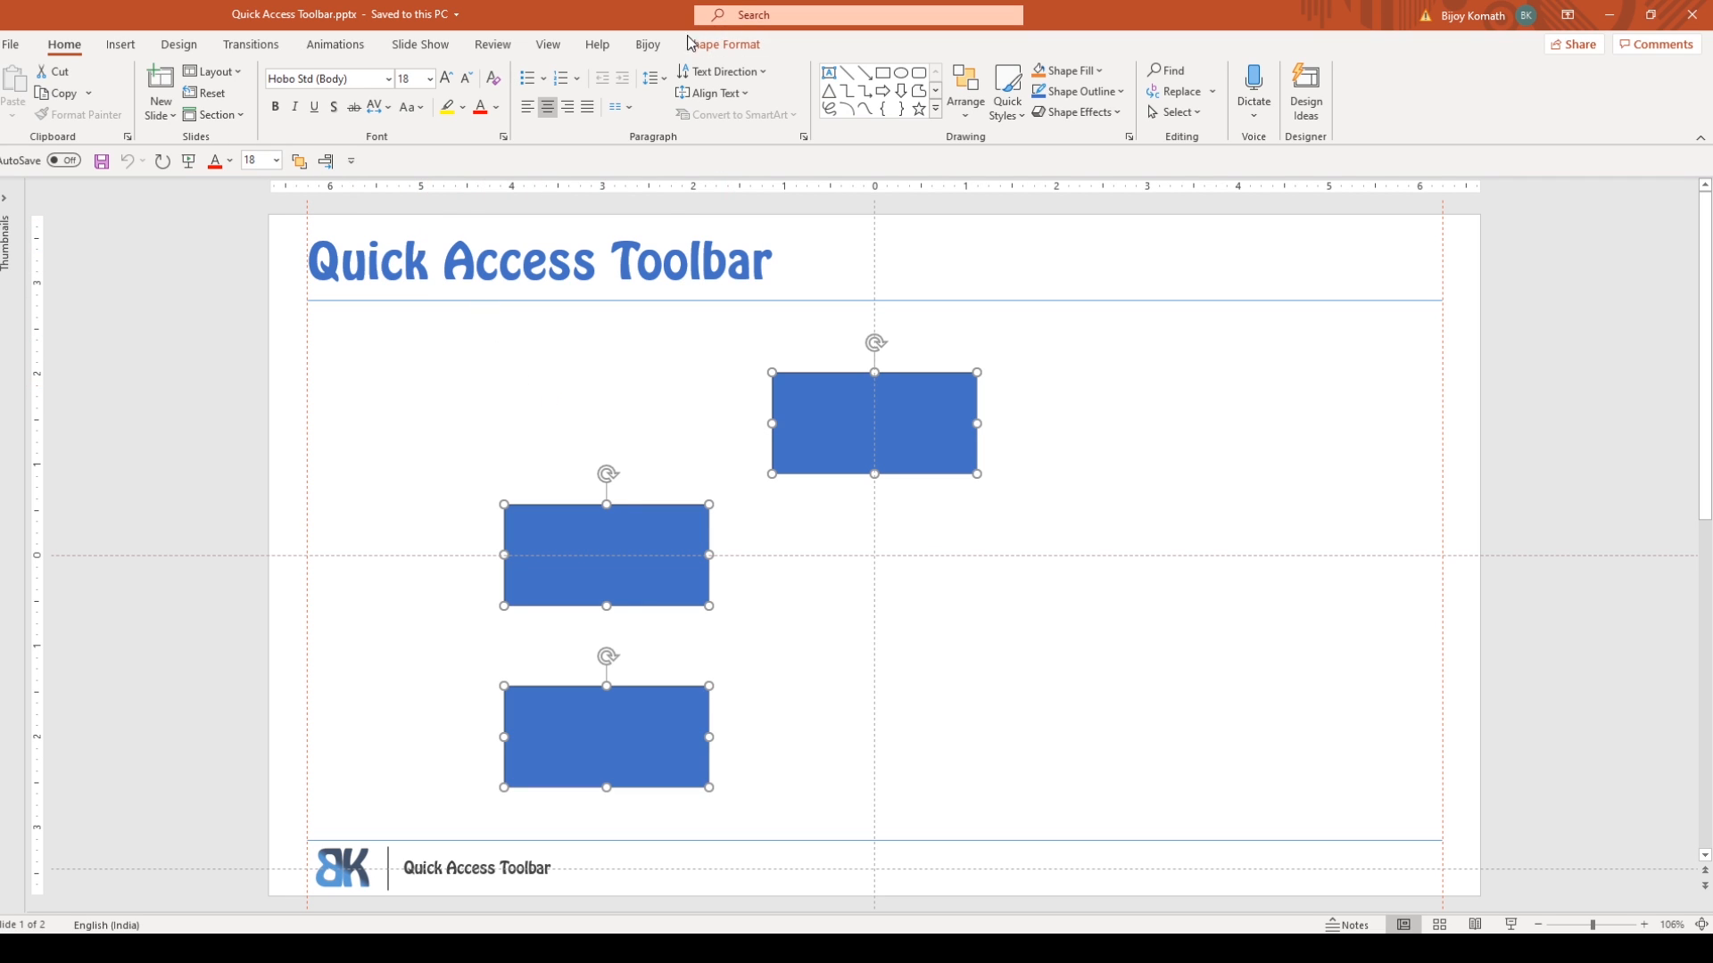
left_click(752, 46)
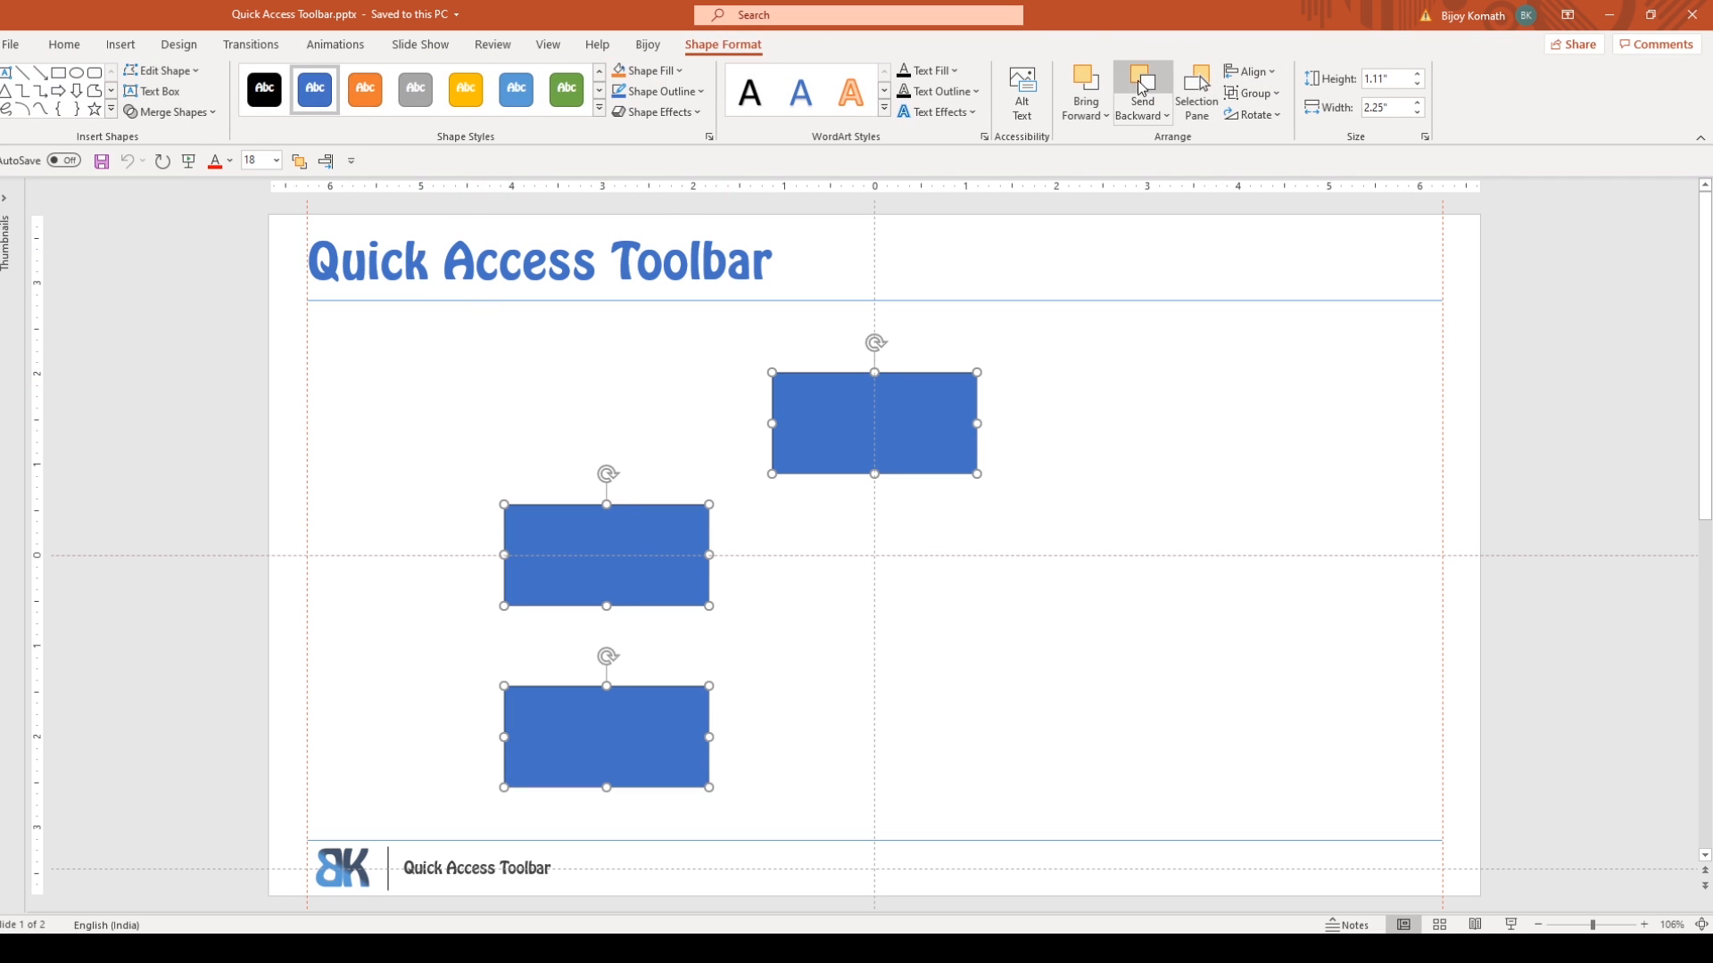
right_click(662, 82)
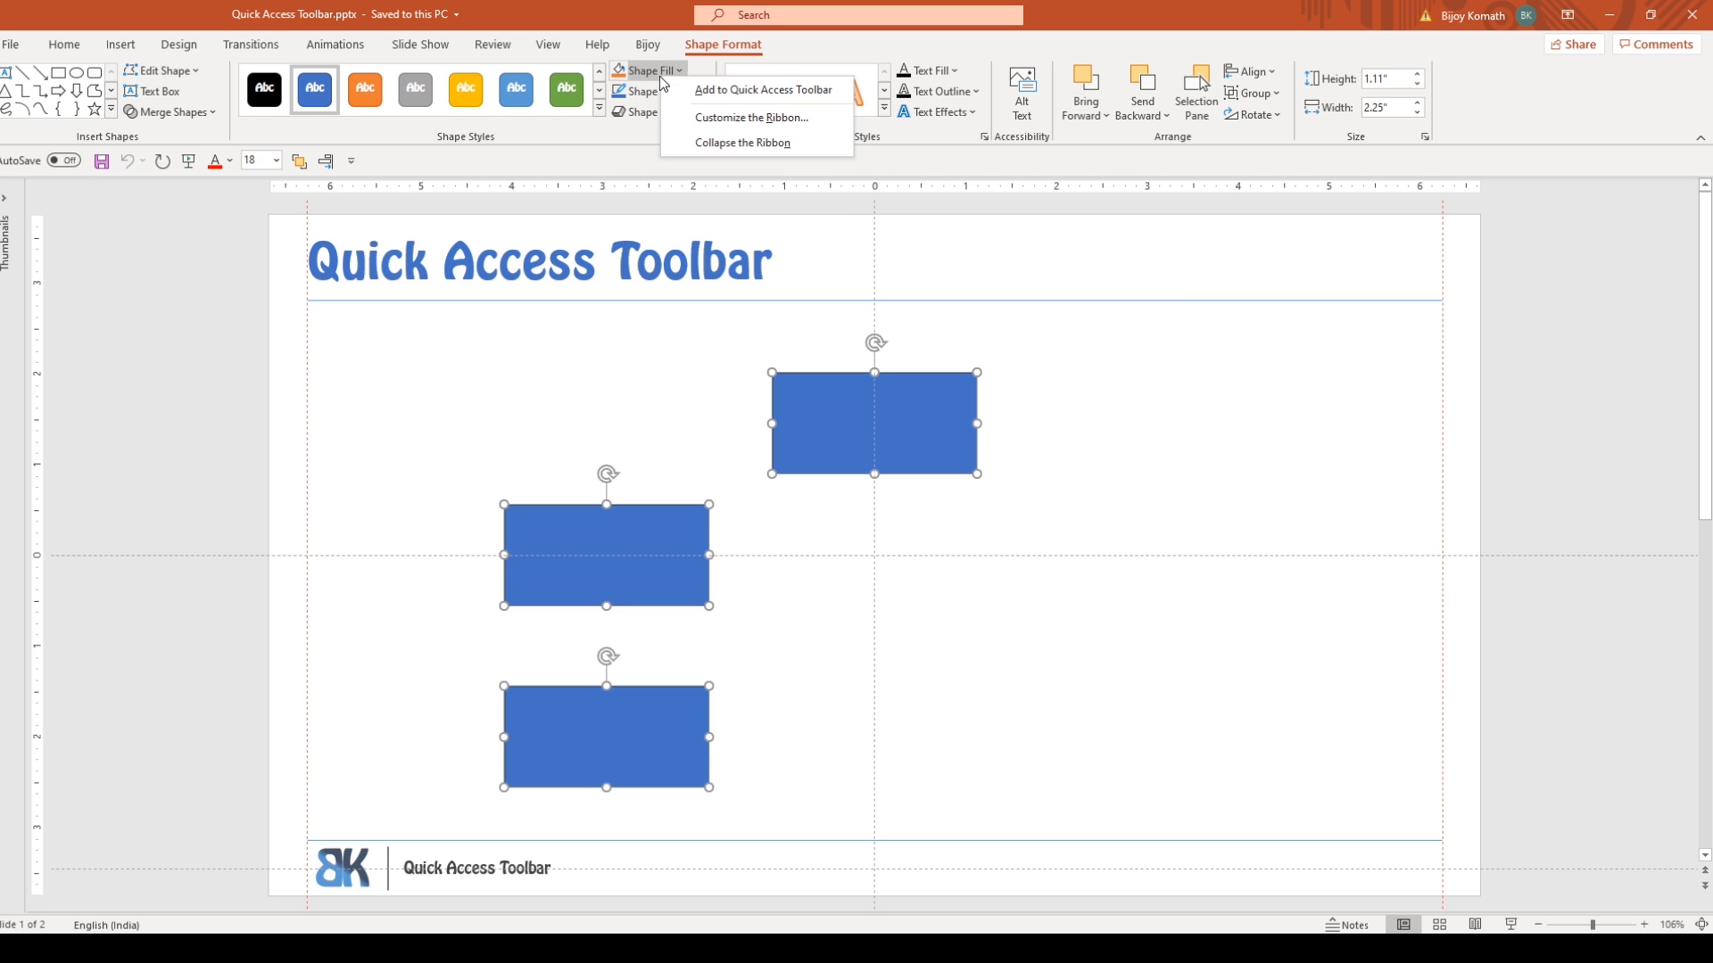
left_click(746, 90)
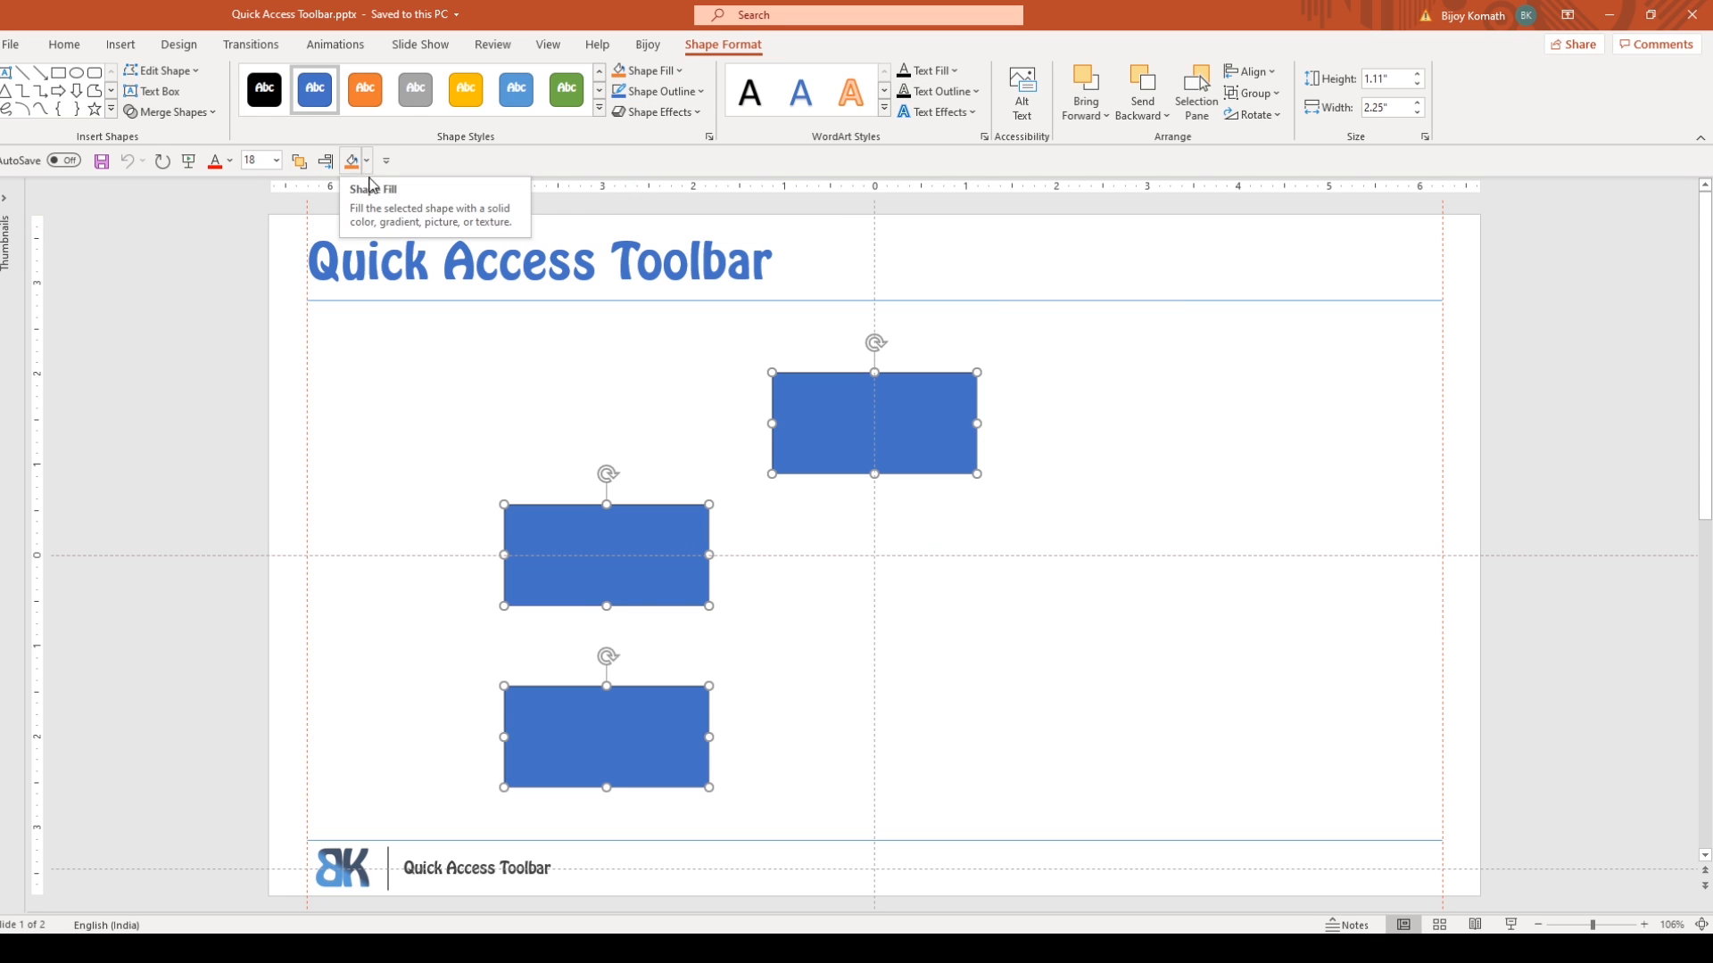
right_click(659, 91)
left_click(742, 103)
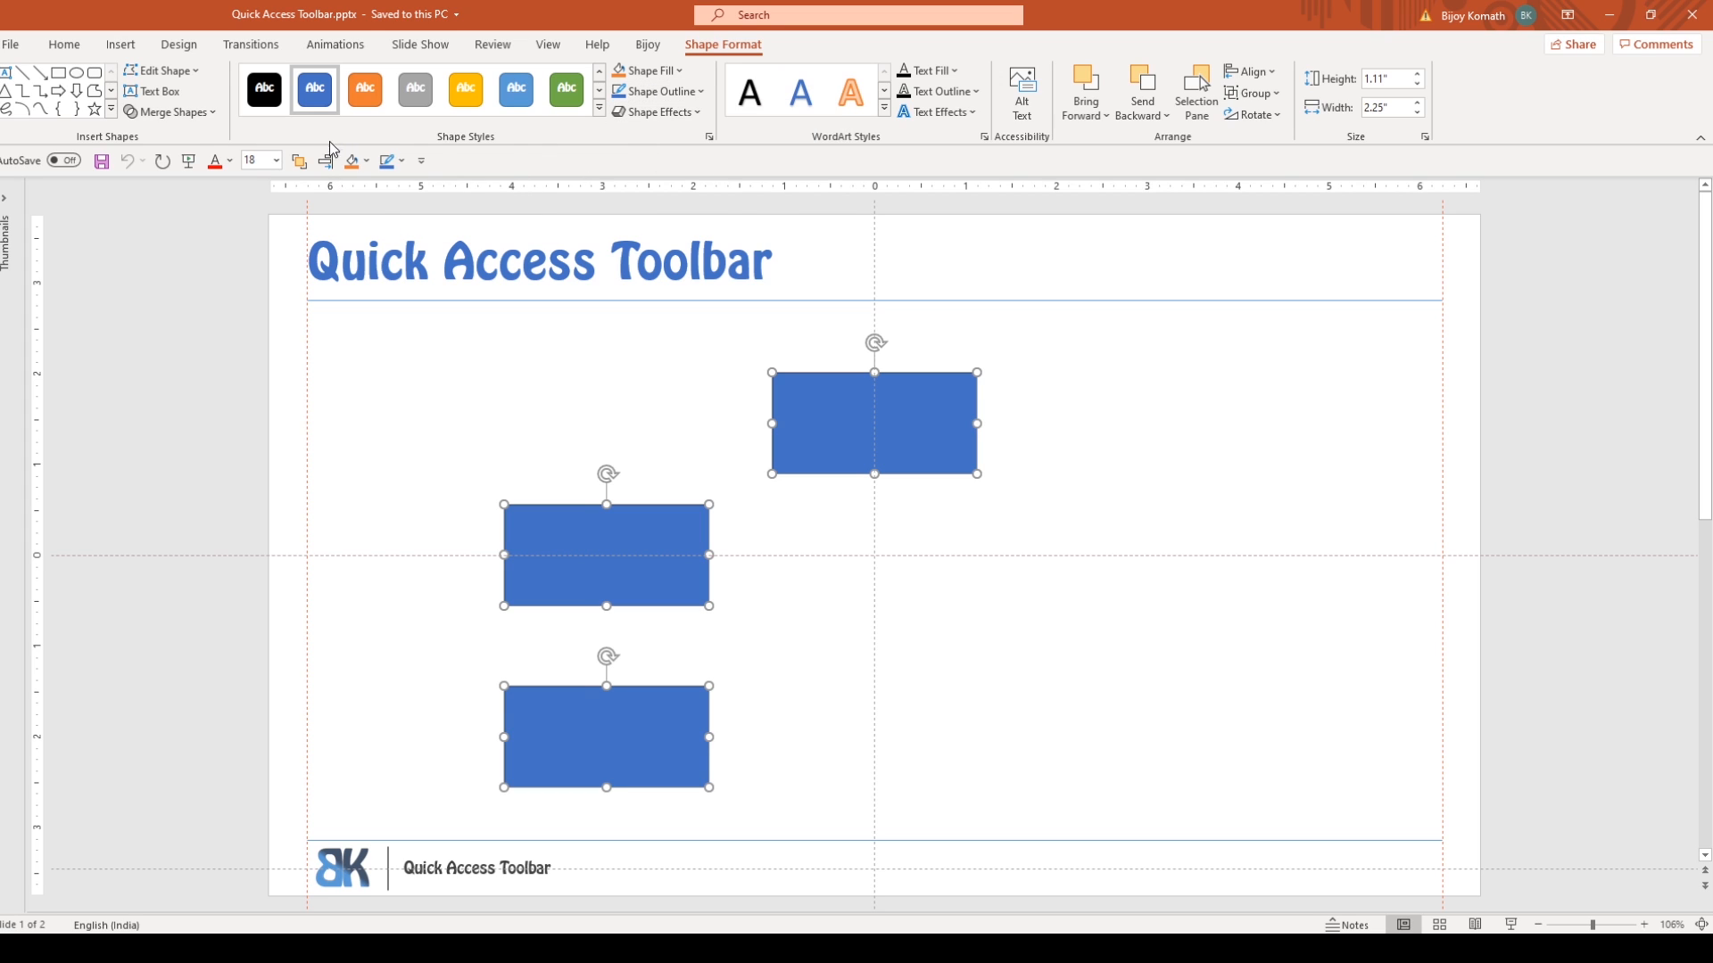
- Add the Text Fill and Send to Back commands to the Quick Access Toolbar
right_click(923, 72)
left_click(1006, 83)
left_click(1146, 115)
right_click(1182, 163)
left_click(1267, 183)
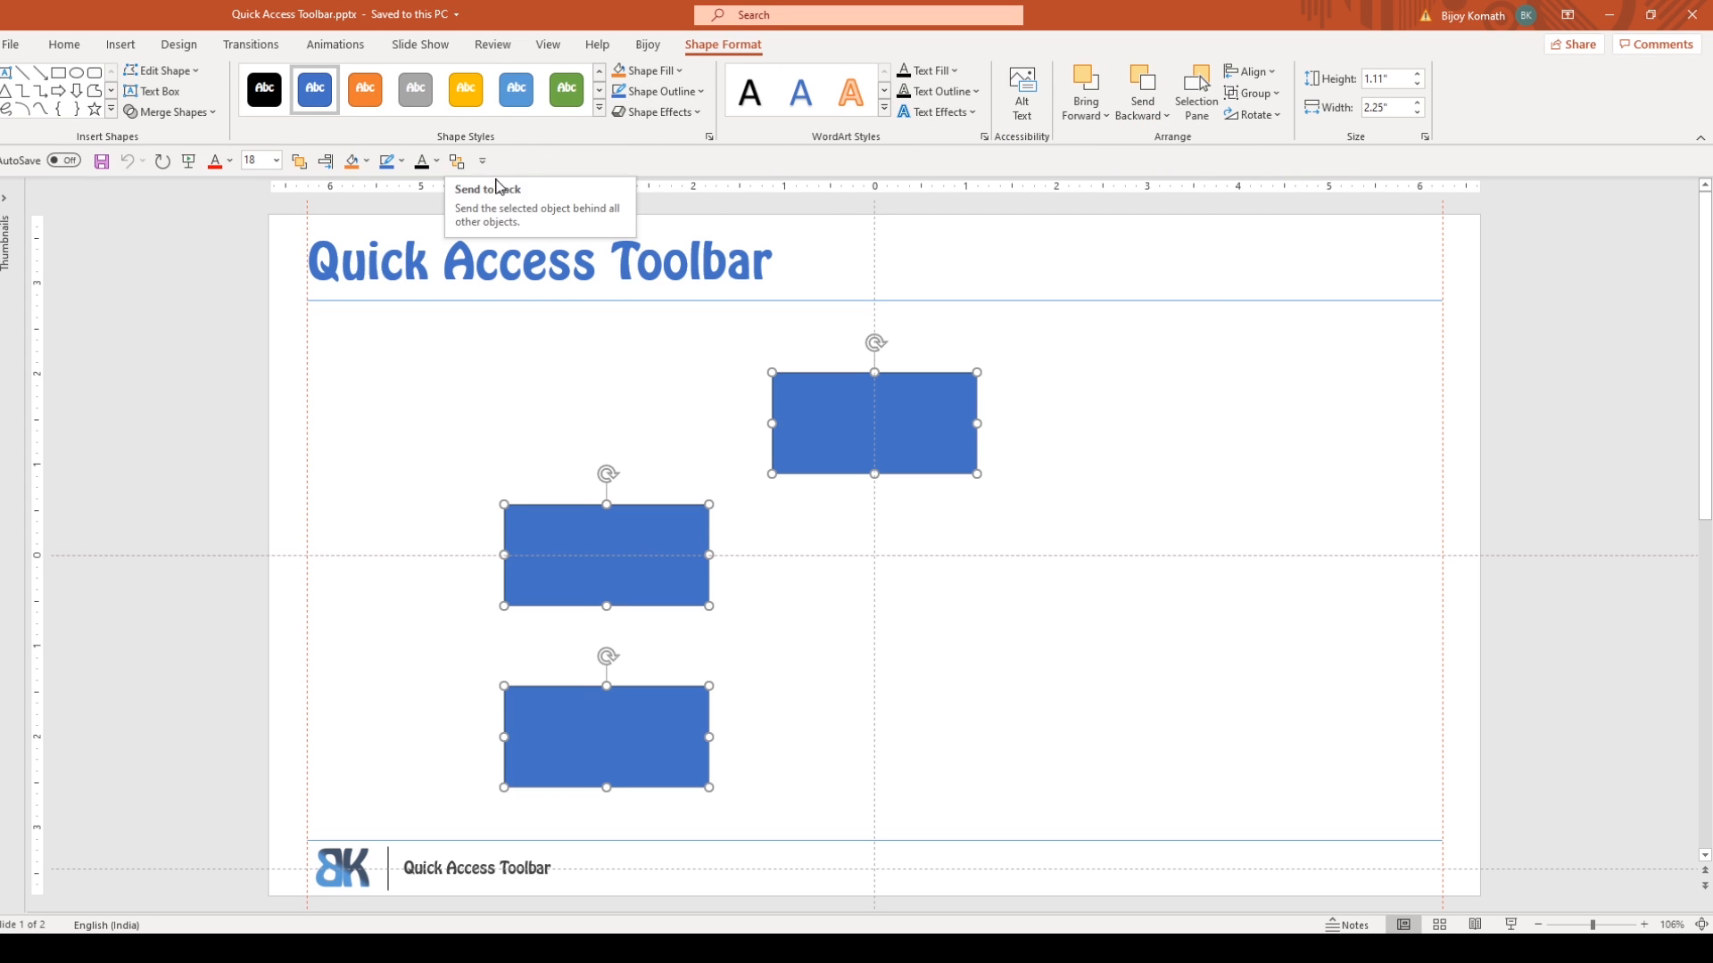
- Add the Rotate Objects command to the Quick Access Toolbar
left_click(1251, 114)
right_click(1277, 218)
left_click(1326, 233)
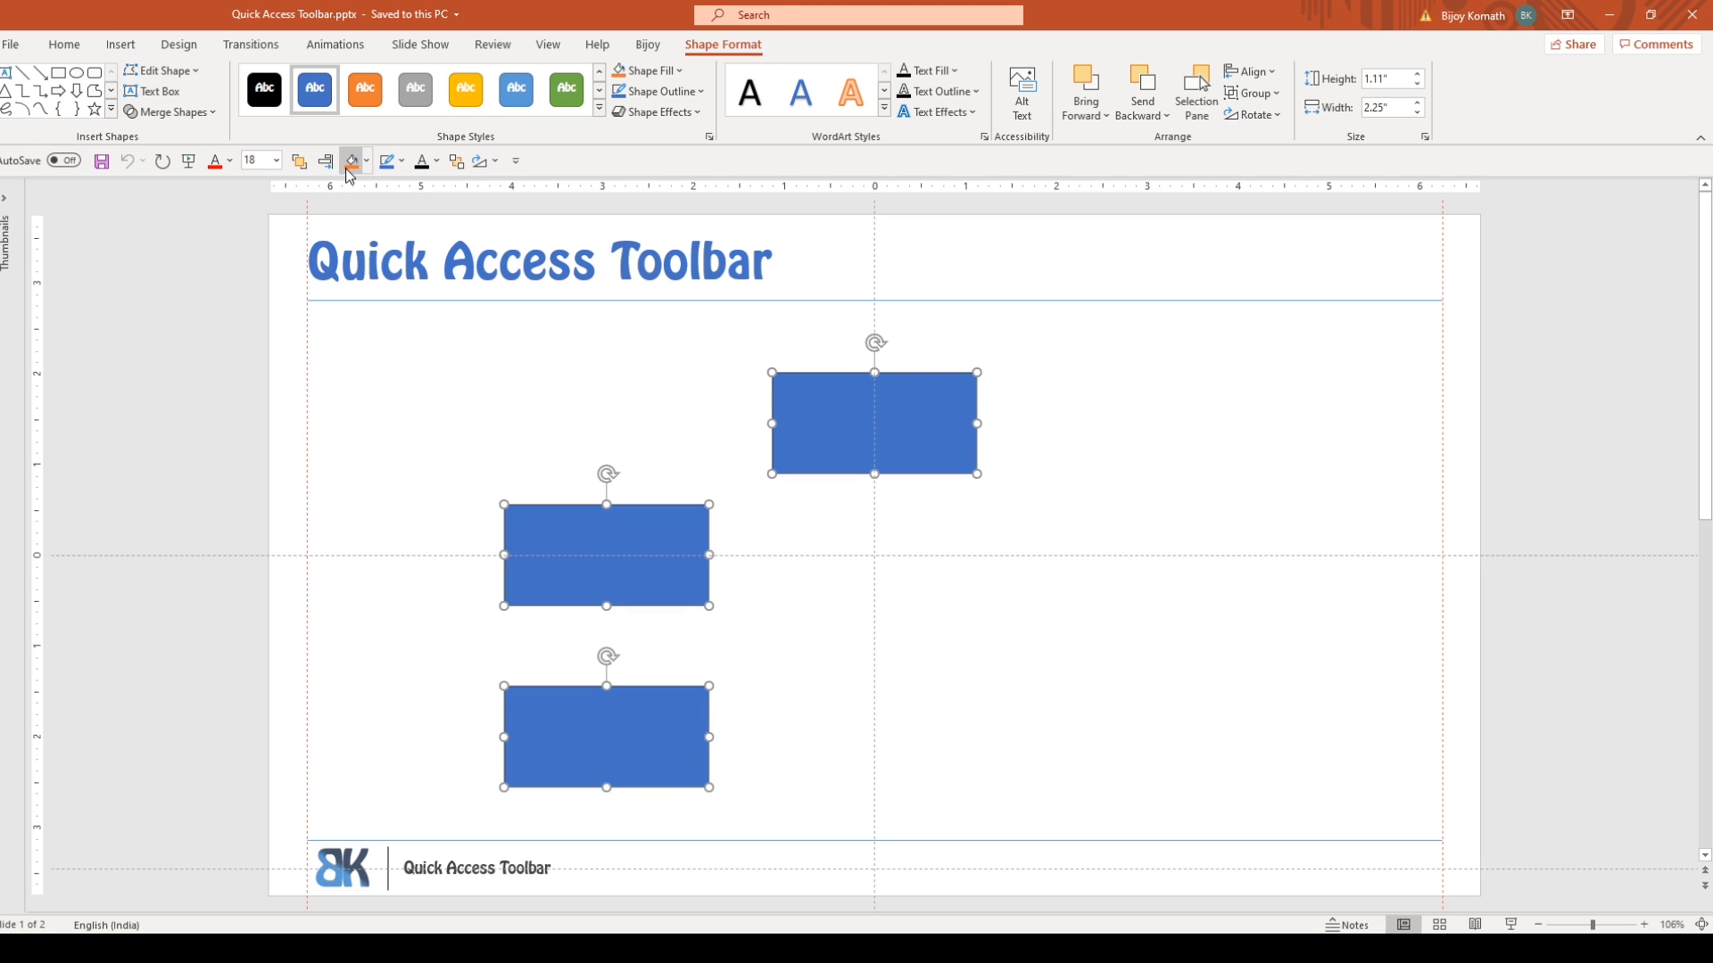
- In the Quick Access Toolbar options, move Bring to Front up to directly below Undo
left_click(9, 46)
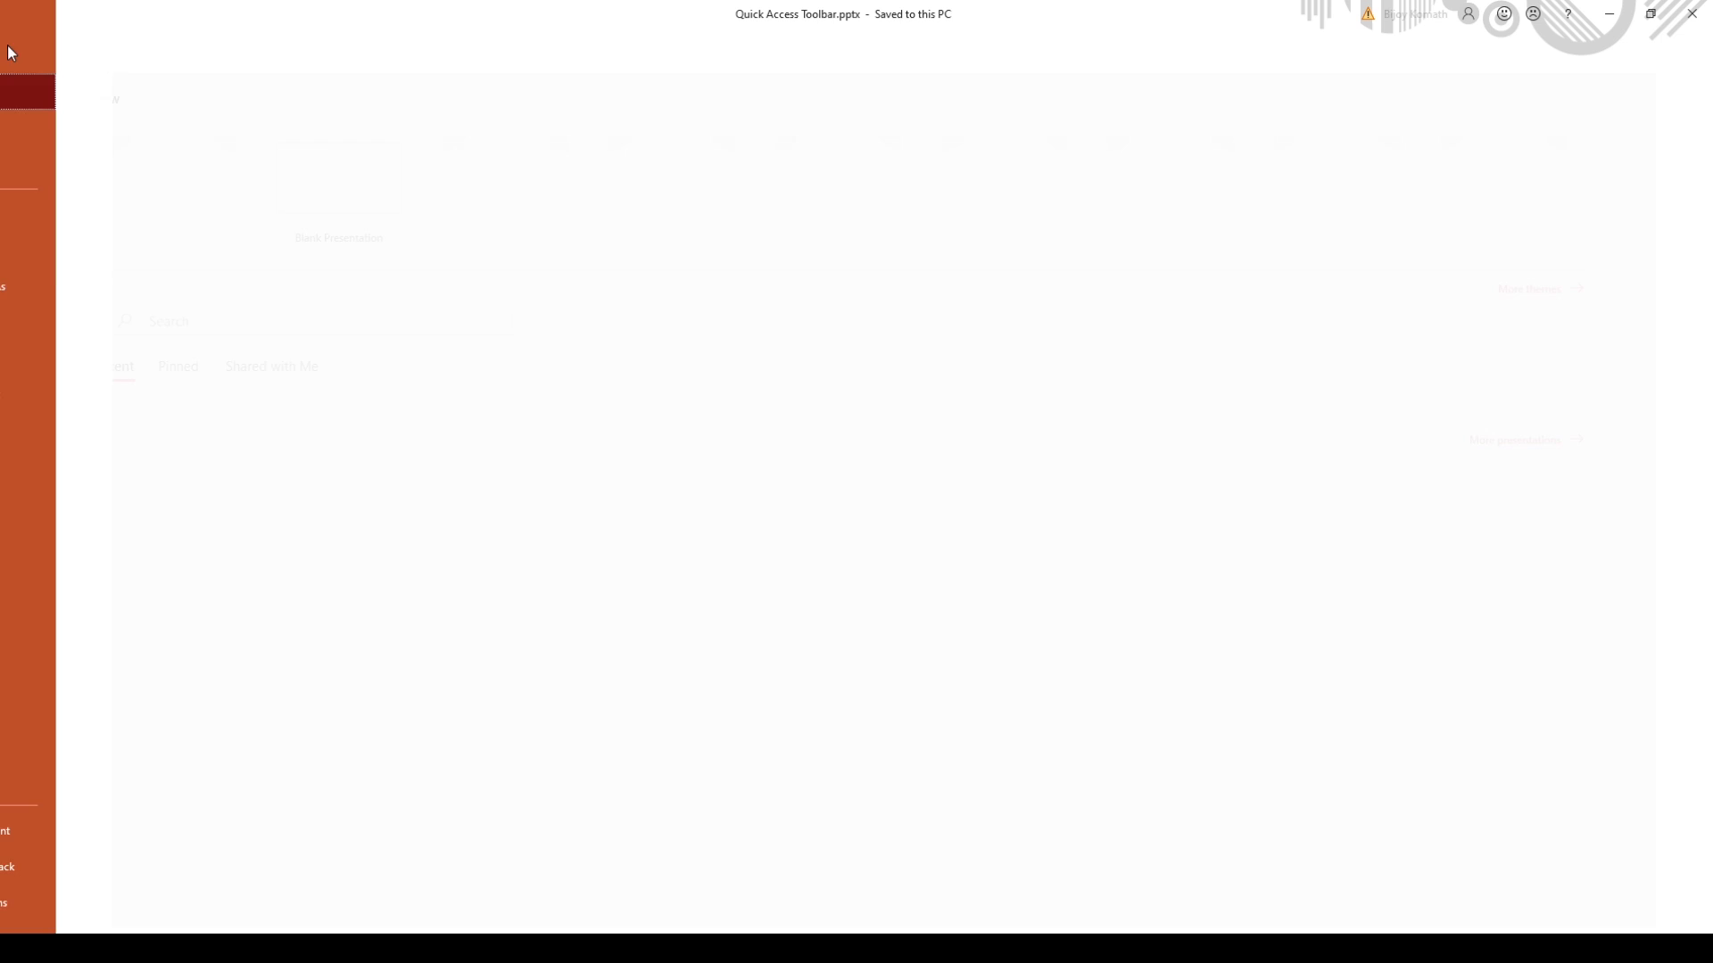
left_click(73, 902)
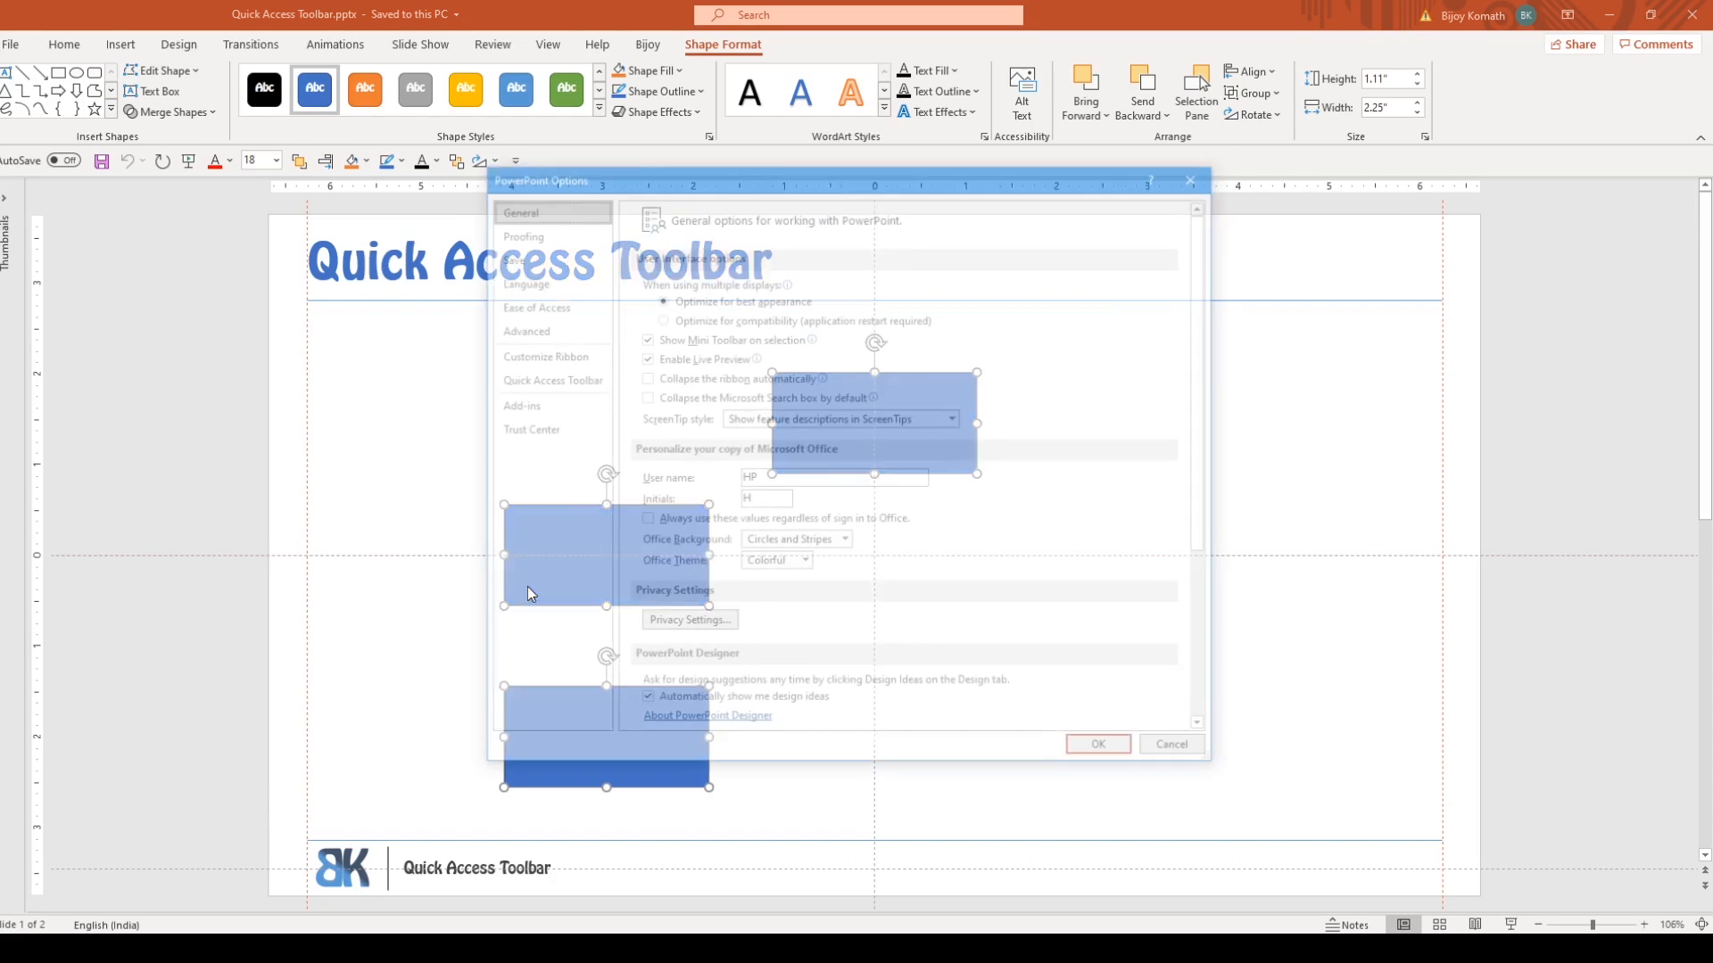
left_click(562, 376)
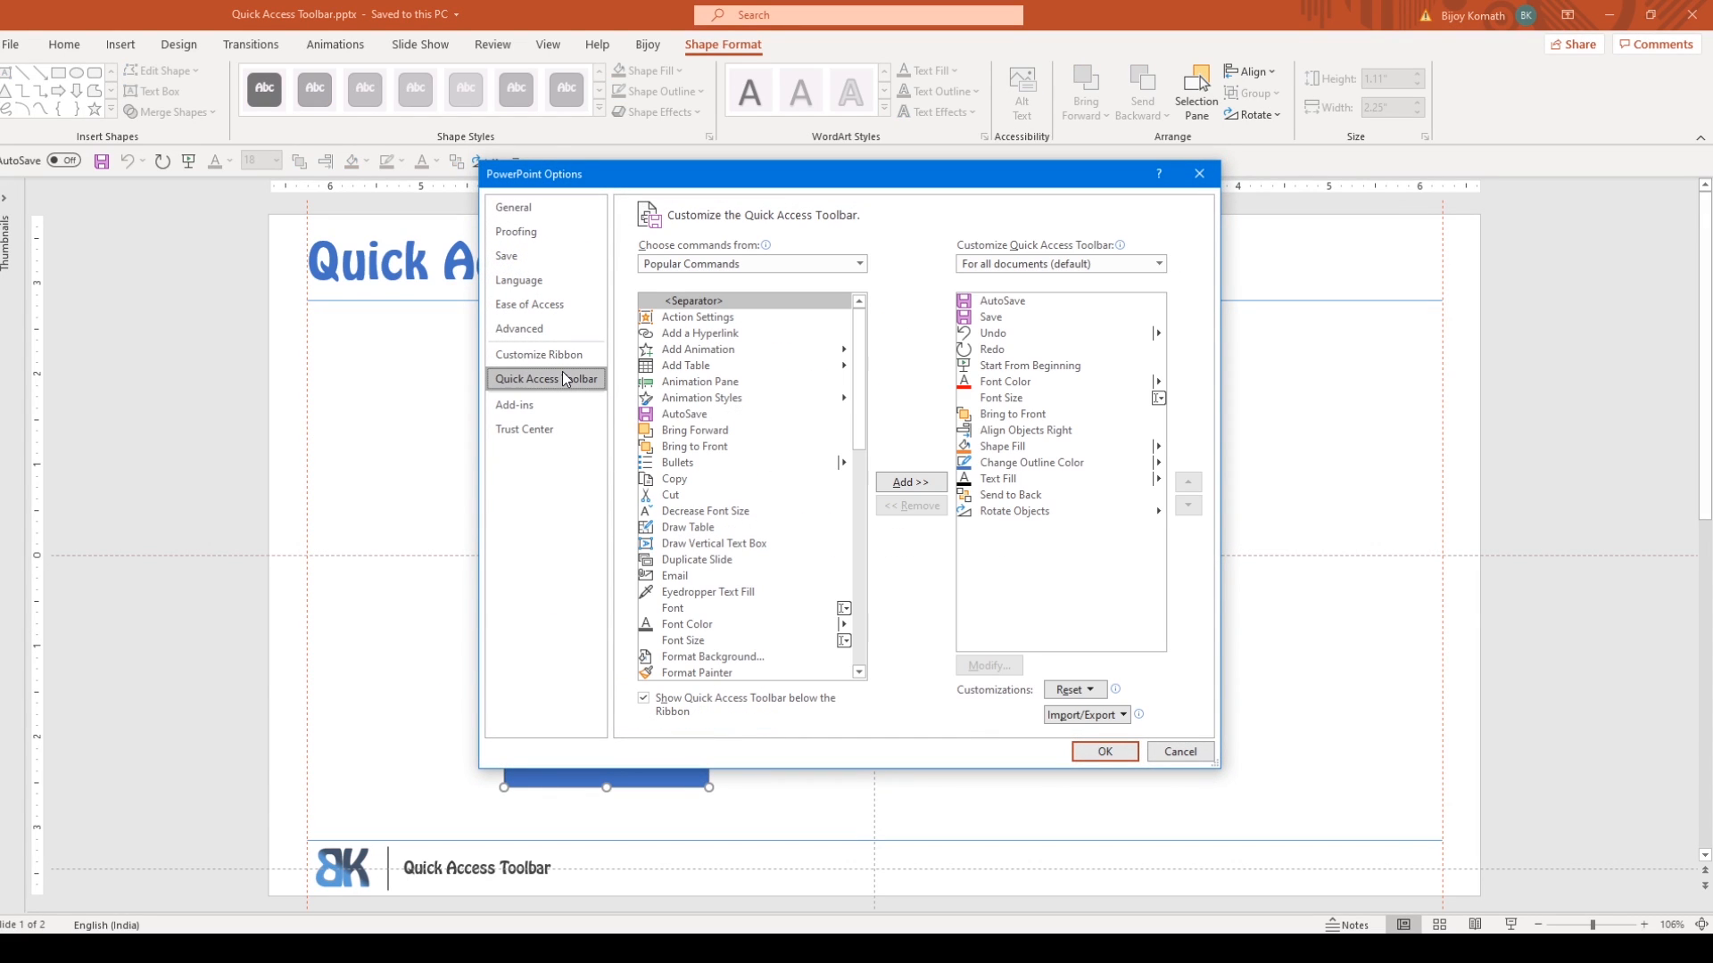
left_click(1040, 415)
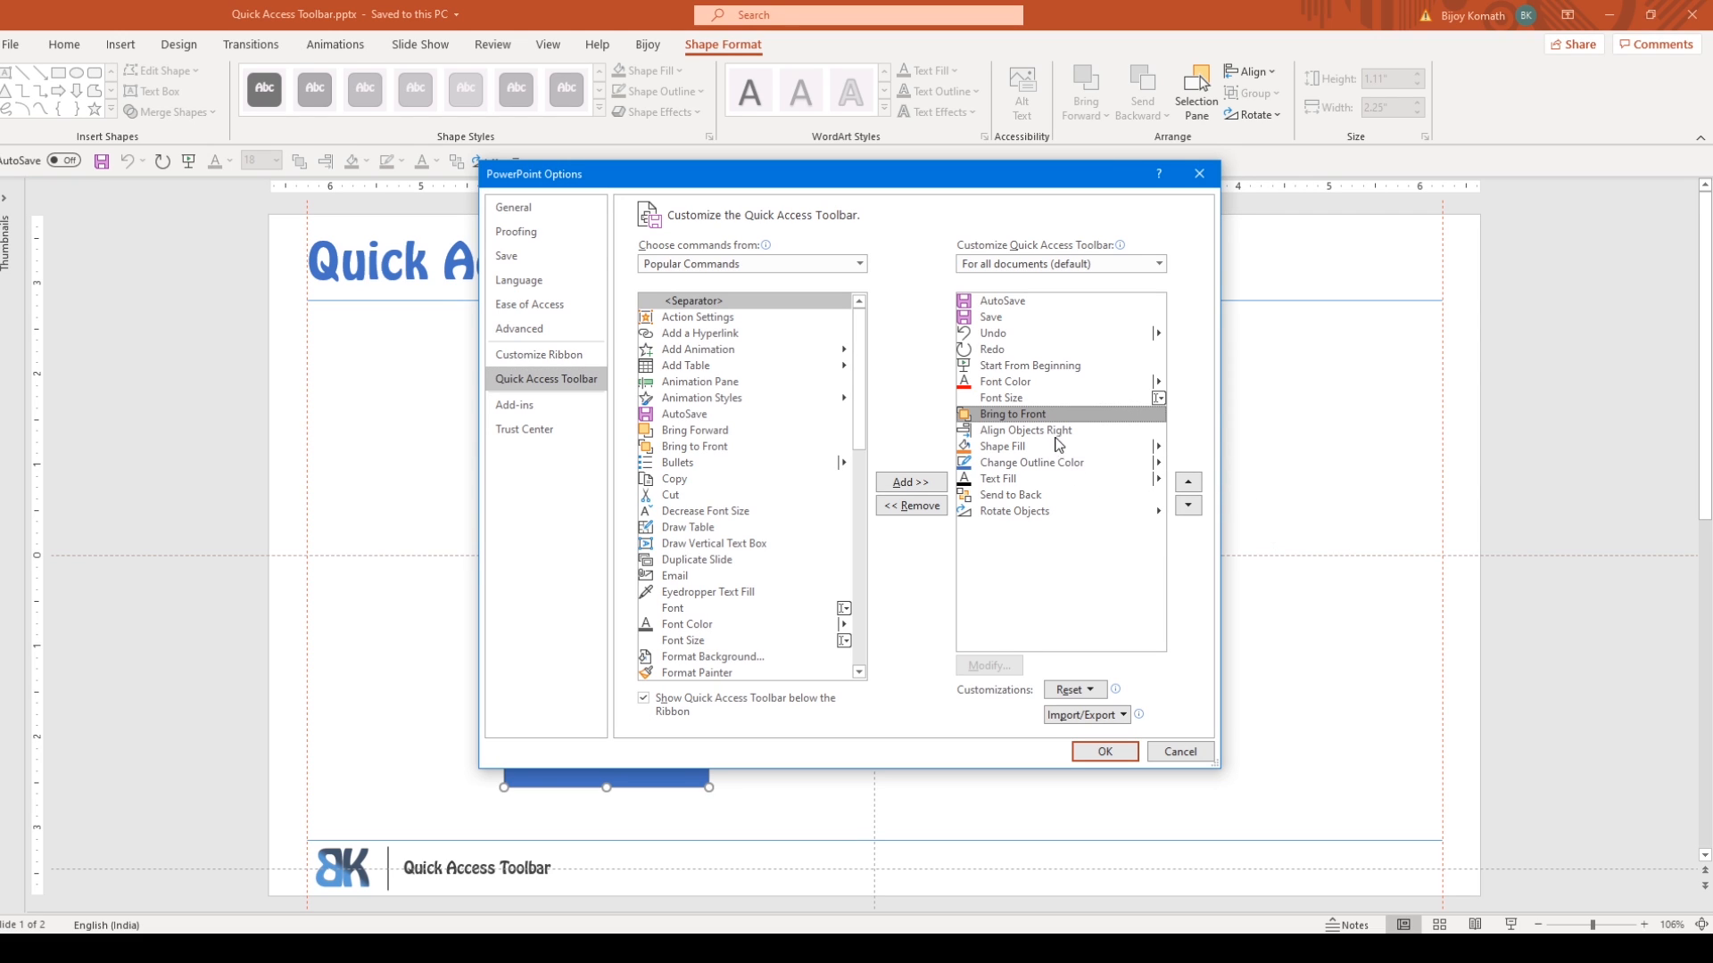
left_click(1187, 481)
left_click(1187, 481)
left_click(1187, 481)
left_click(1187, 481)
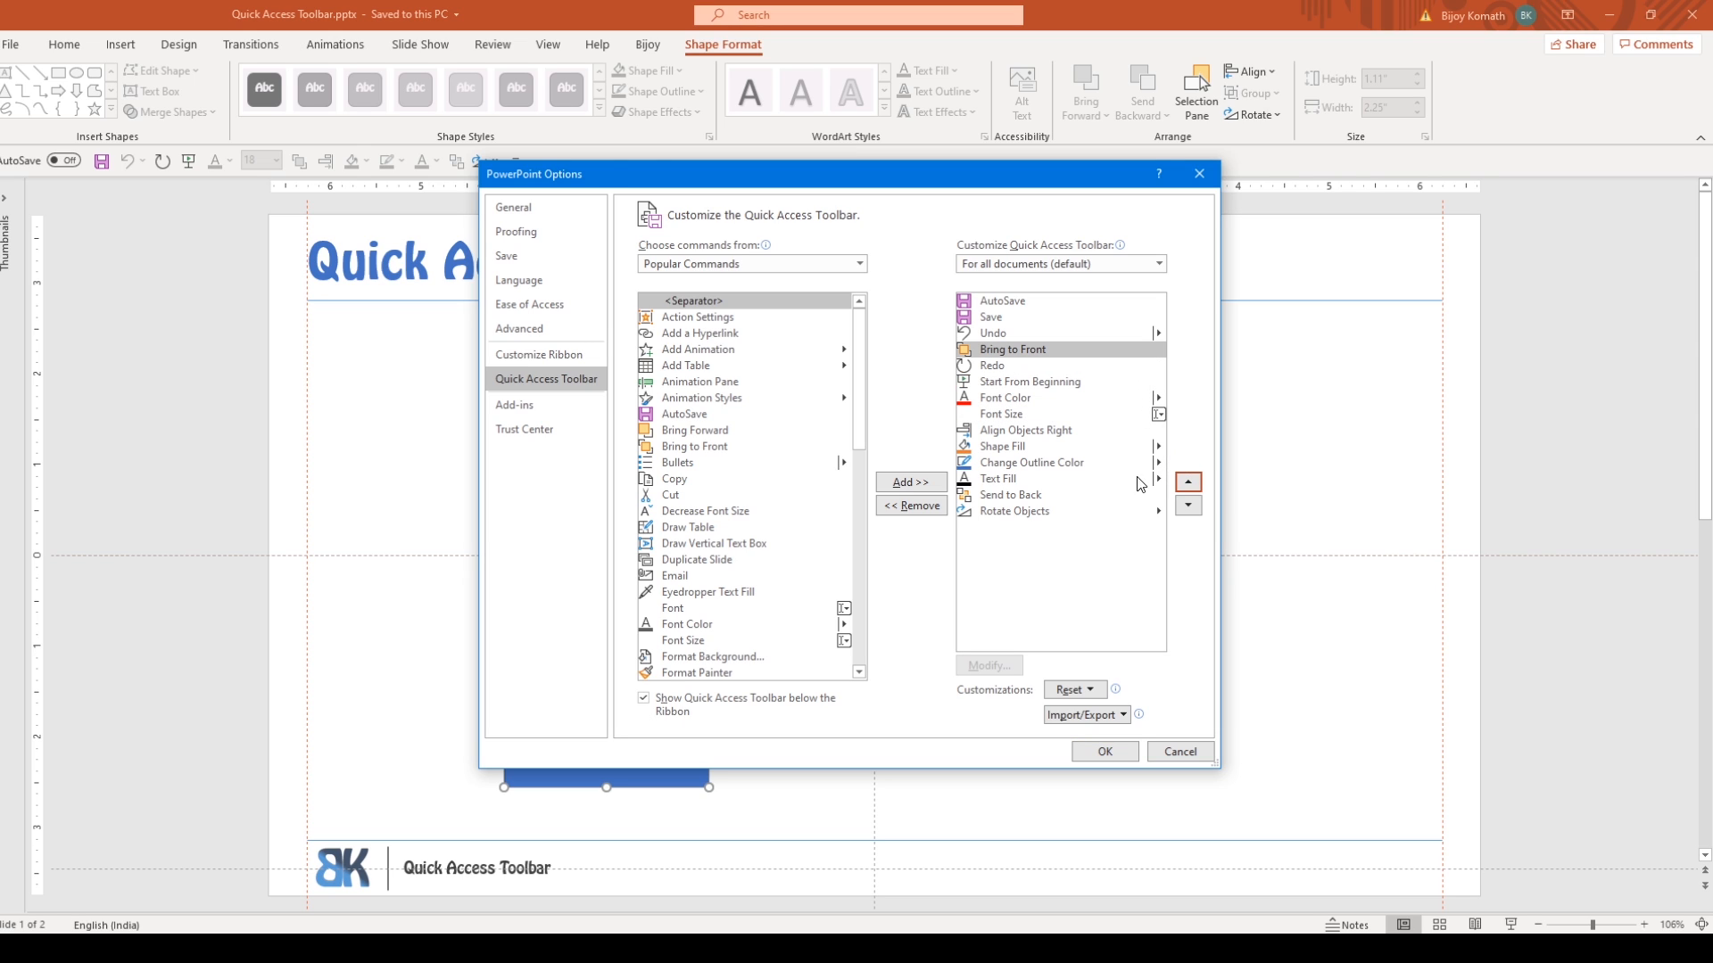
- Move Font Color down to directly below Shape Fill and apply the new Quick Access Toolbar order
left_click(987, 400)
left_click(1187, 506)
left_click(1188, 506)
left_click(1188, 506)
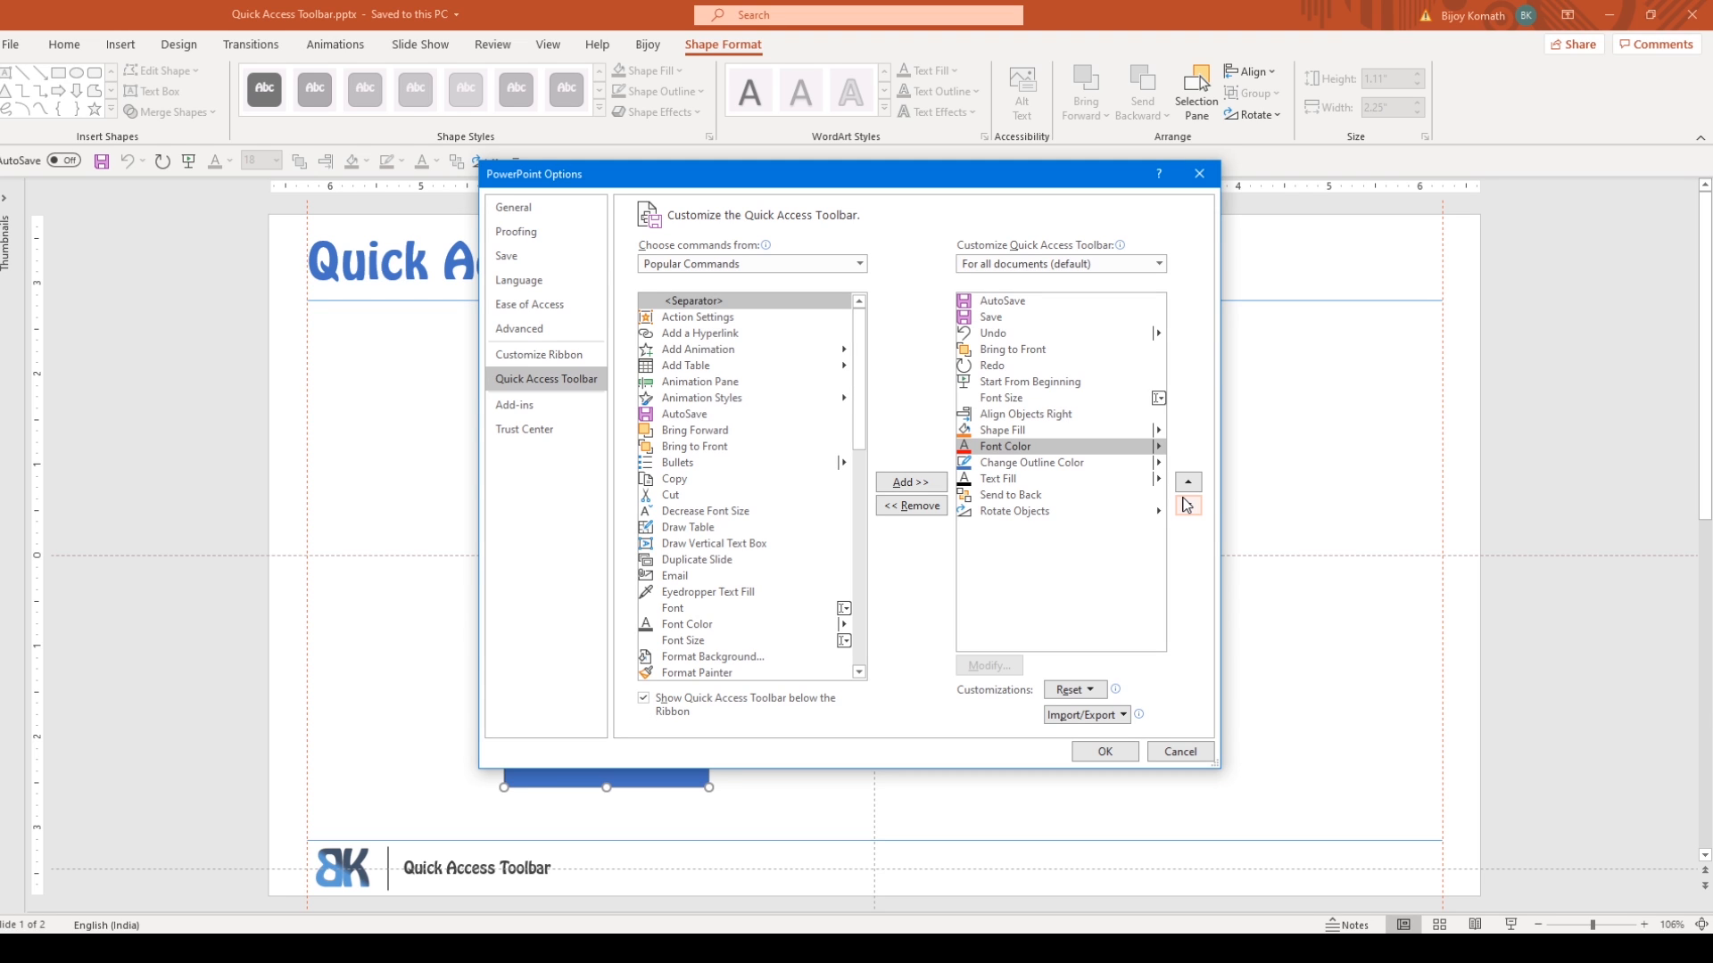
left_click(1106, 752)
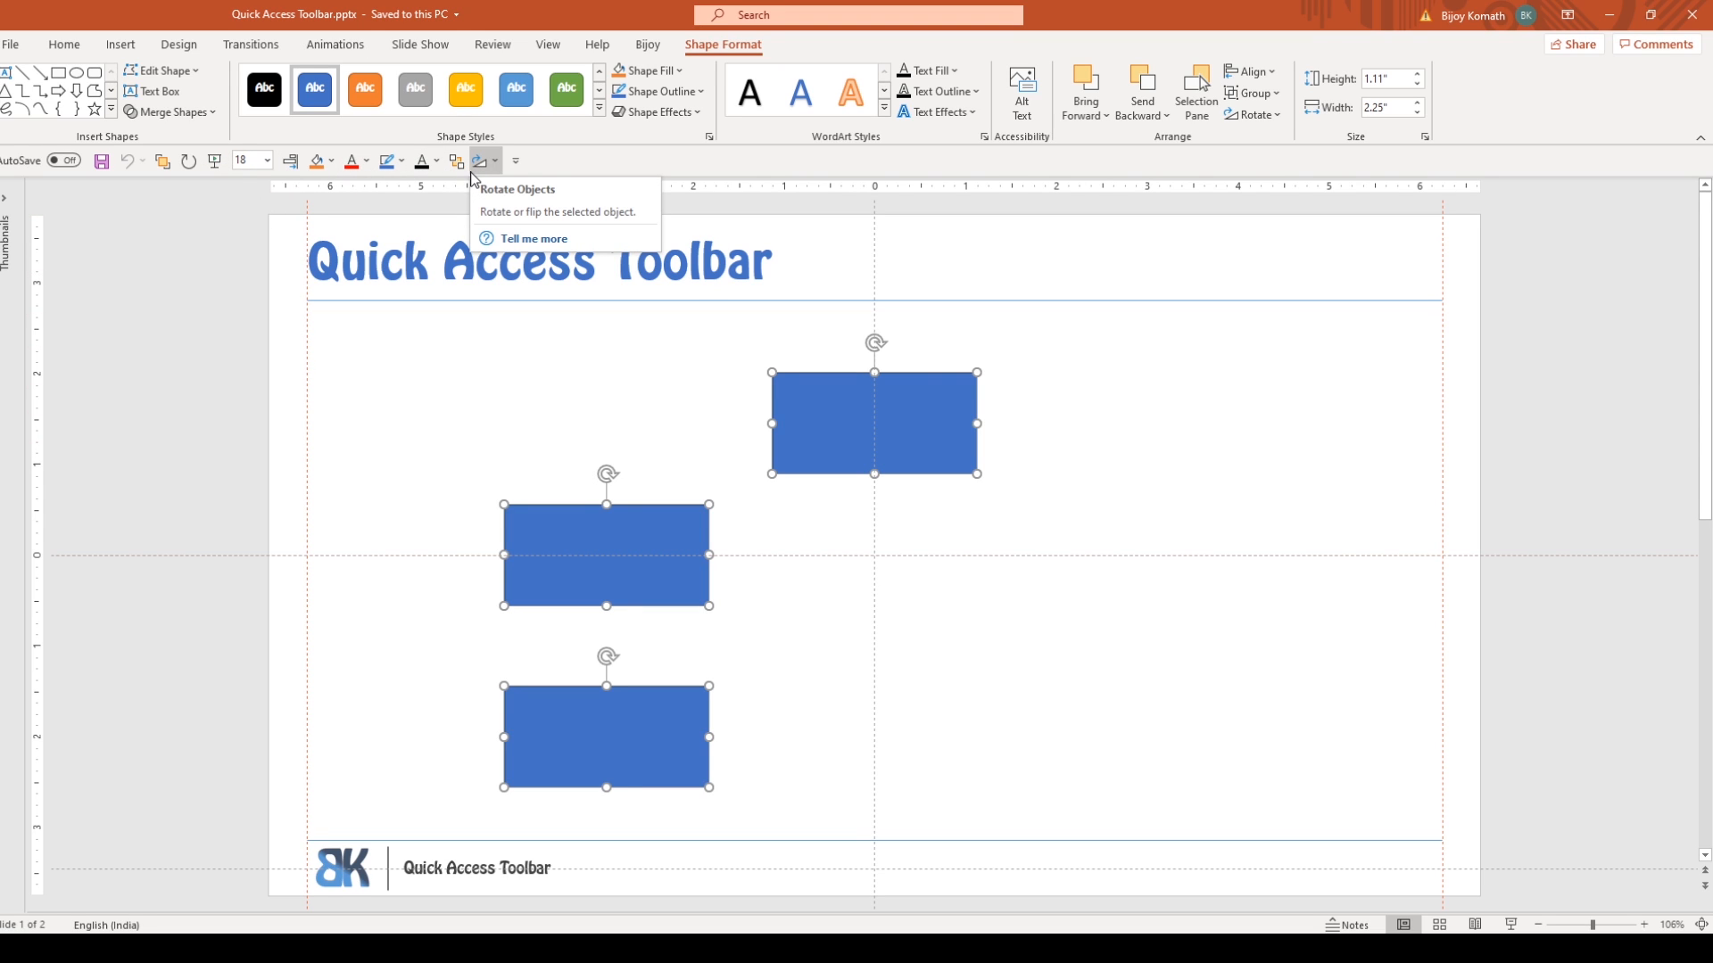
- Align the three selected rectangles to the right using the Quick Access Toolbar and fill them with orange
left_click(291, 167)
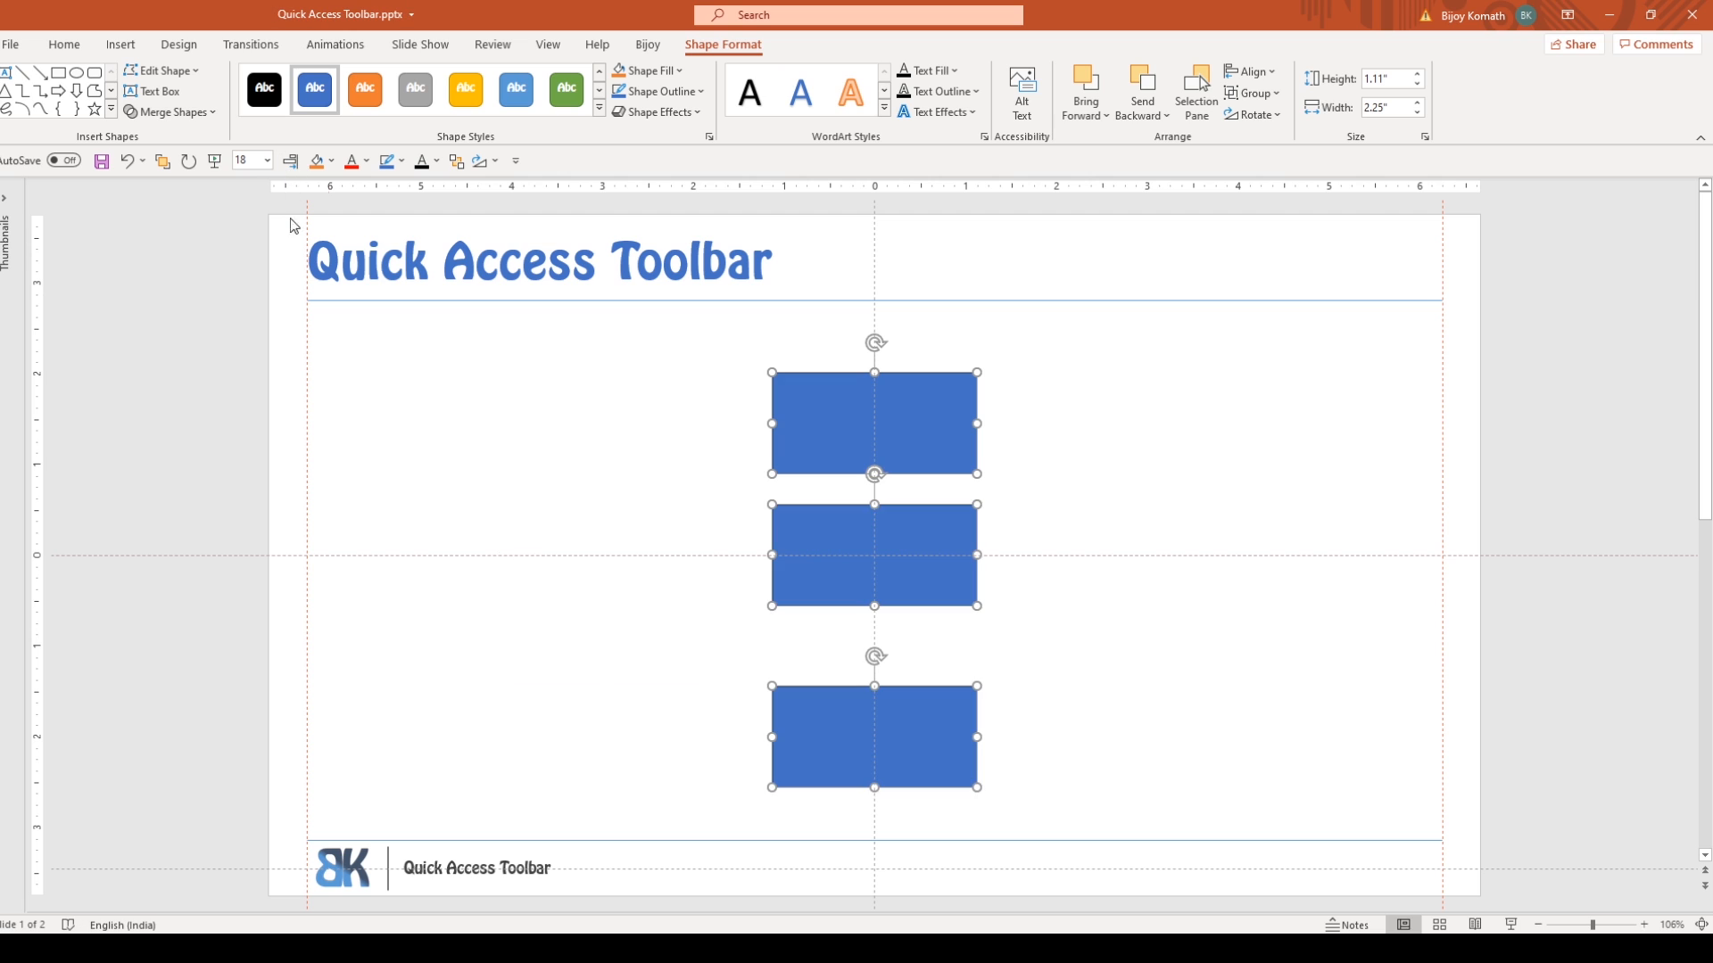
left_click(317, 161)
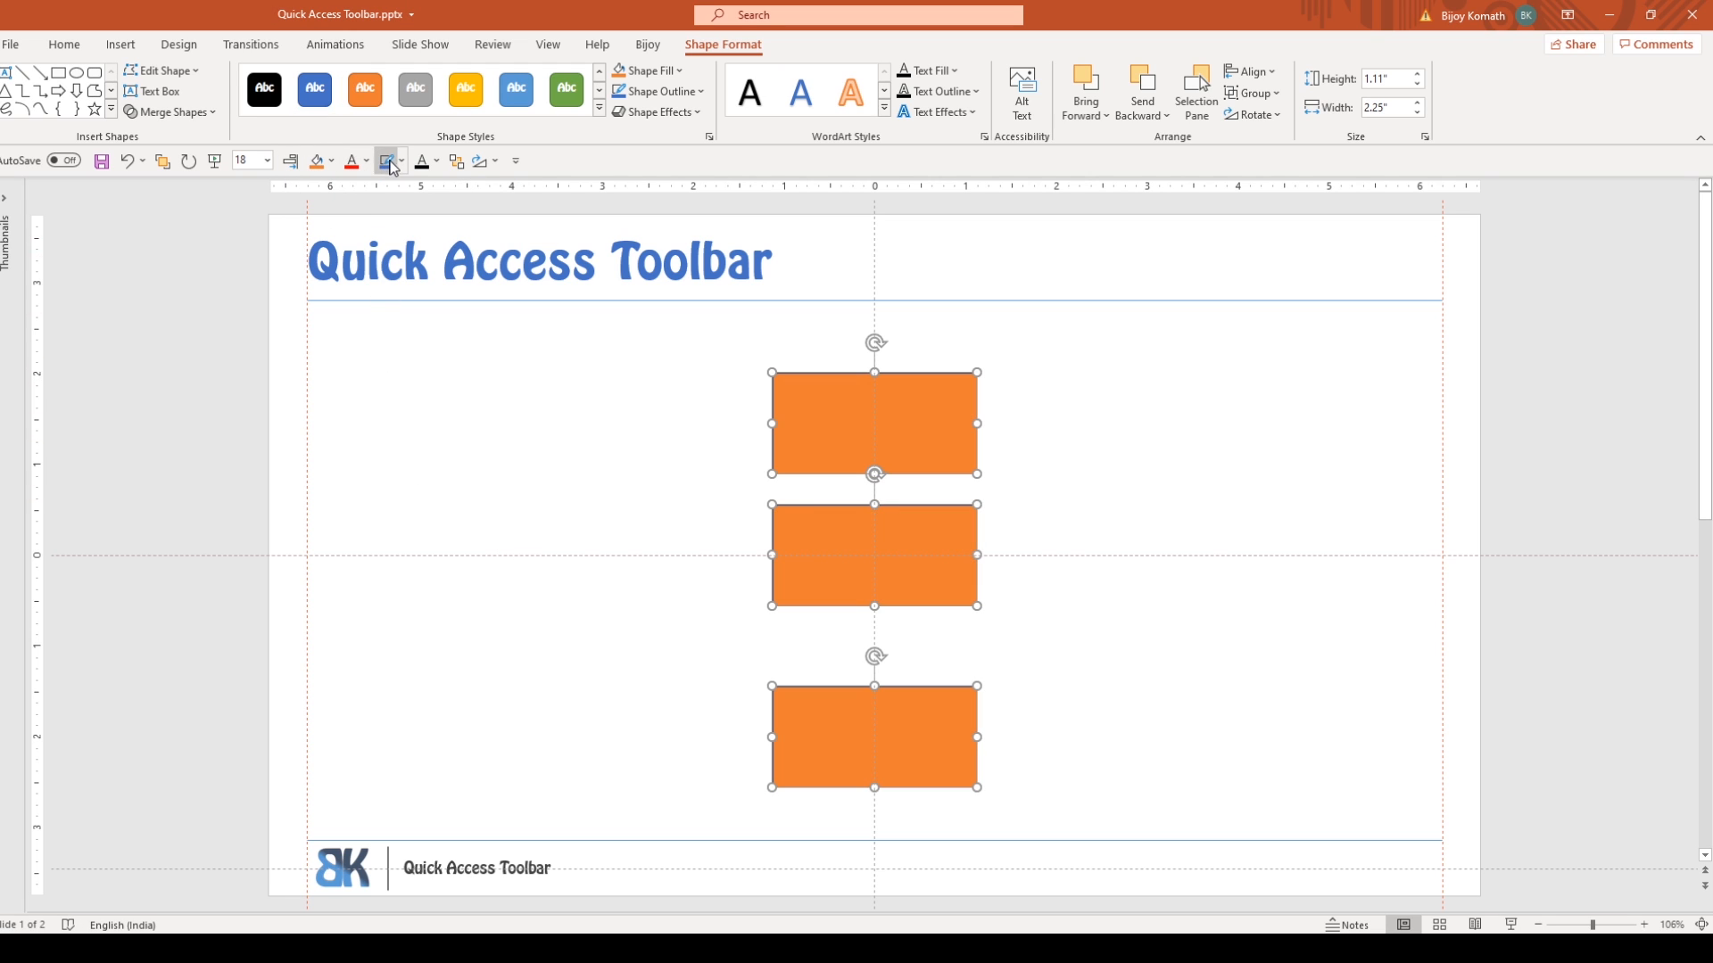
left_click(479, 368)
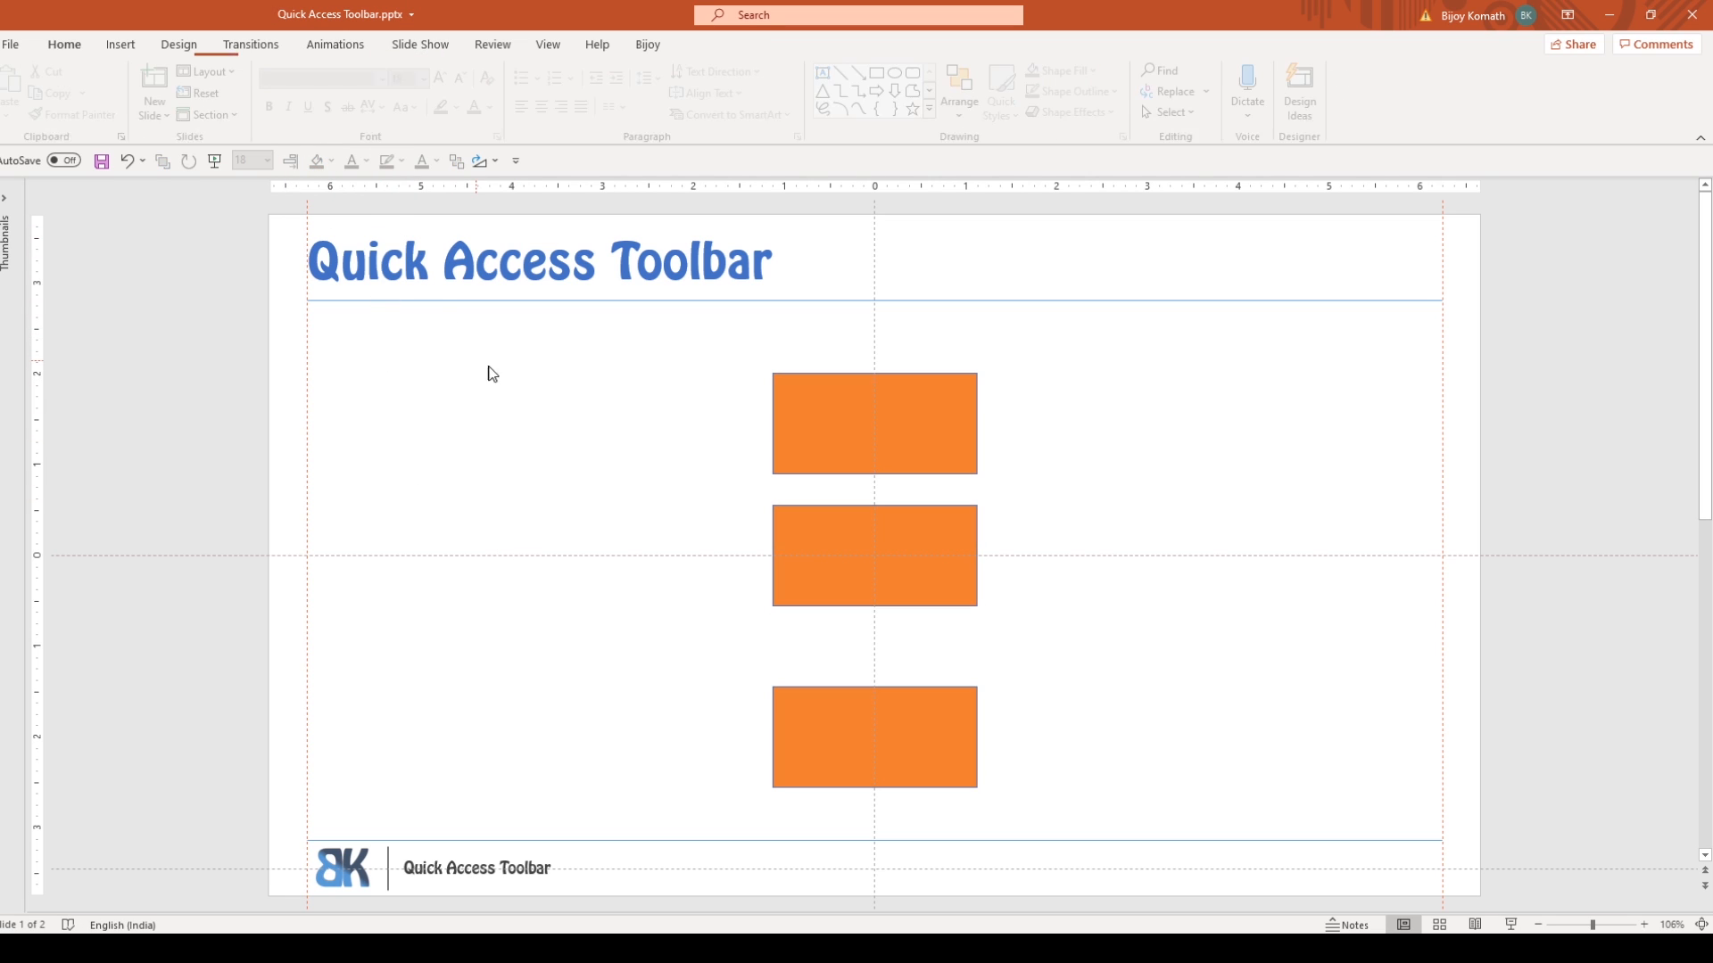
- Move the lower two rectangles together to the left, out of line with the upper one
left_click_drag(1075, 460, 683, 819)
left_click_drag(845, 735, 693, 730)
- Align all three rectangles to the right from the Quick Access Toolbar and undo the alignment
left_click_drag(1098, 352, 505, 823)
left_click(291, 162)
left_click(522, 547)
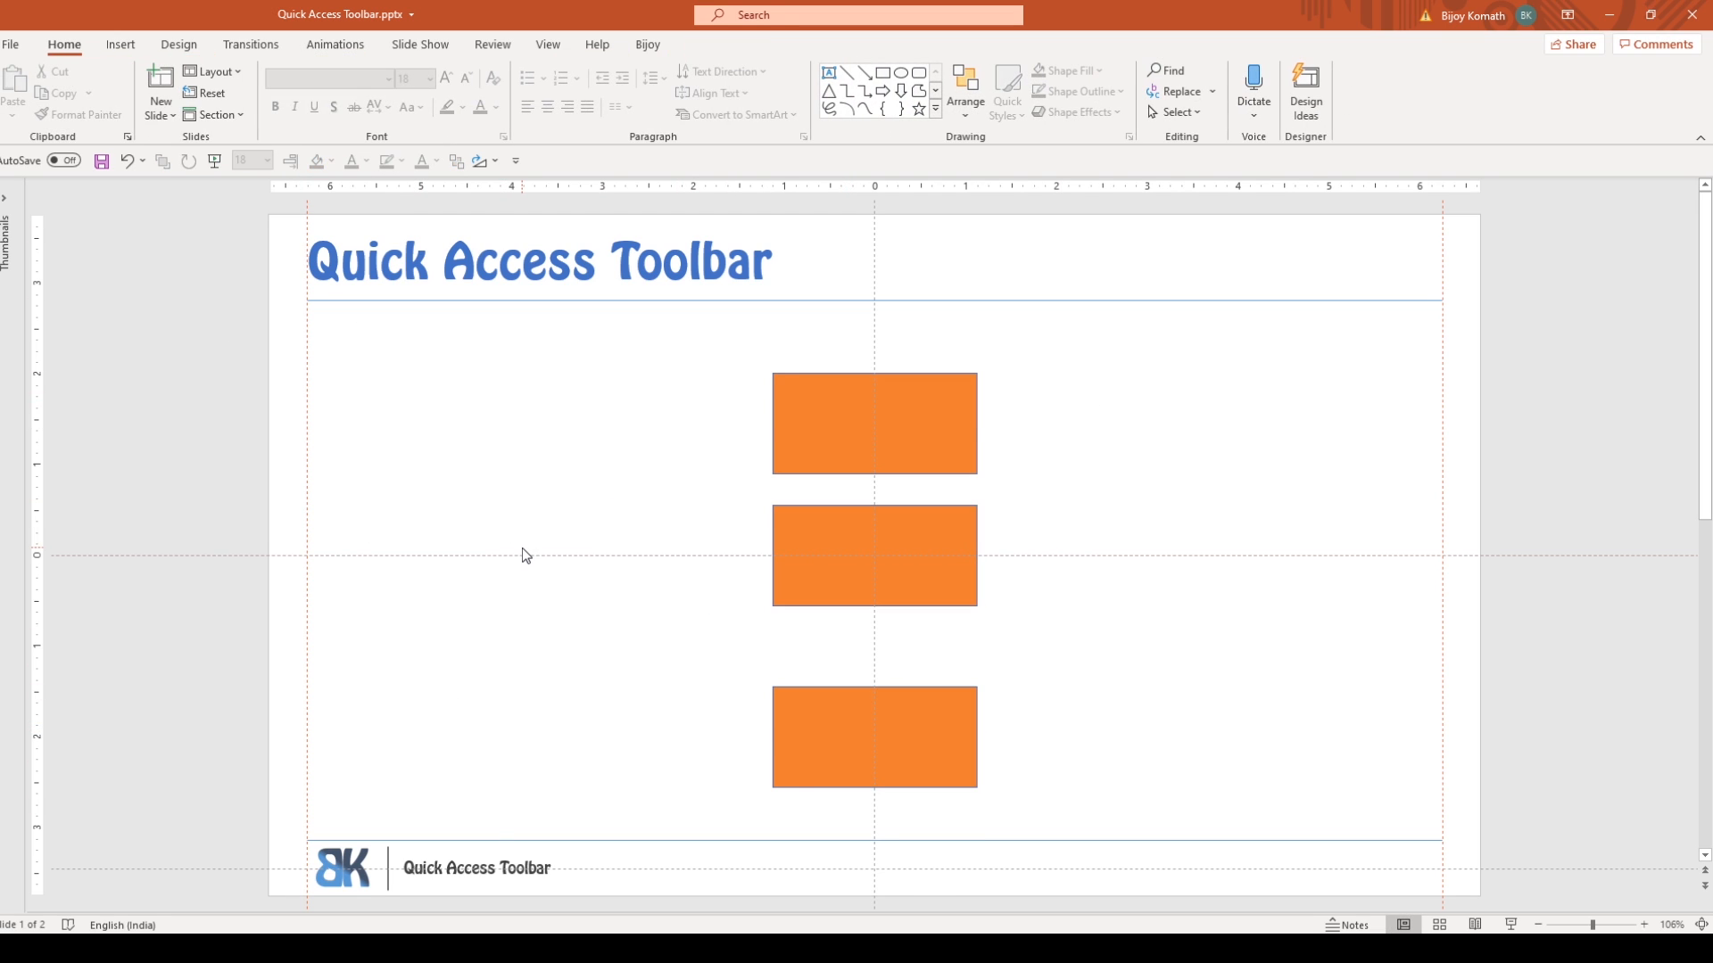
key("ctrl+z")
- Align the three selected rectangles to the right with the Quick Access Toolbar's Align Objects Right command
key("alt")
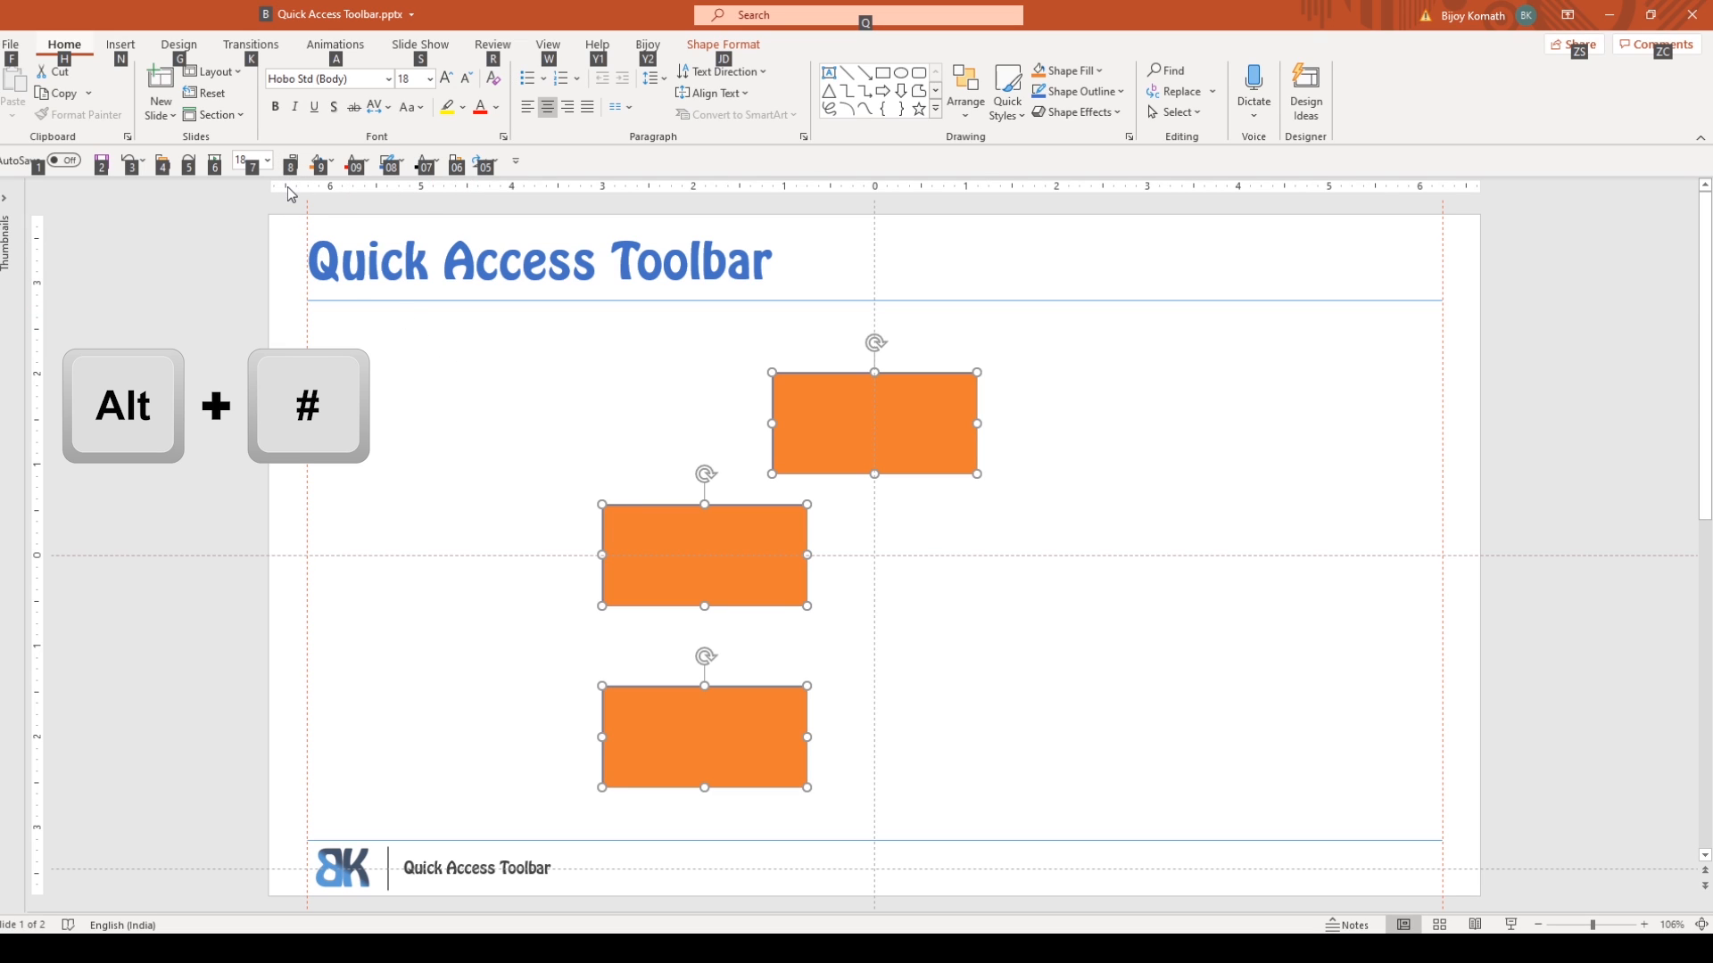
key("8")
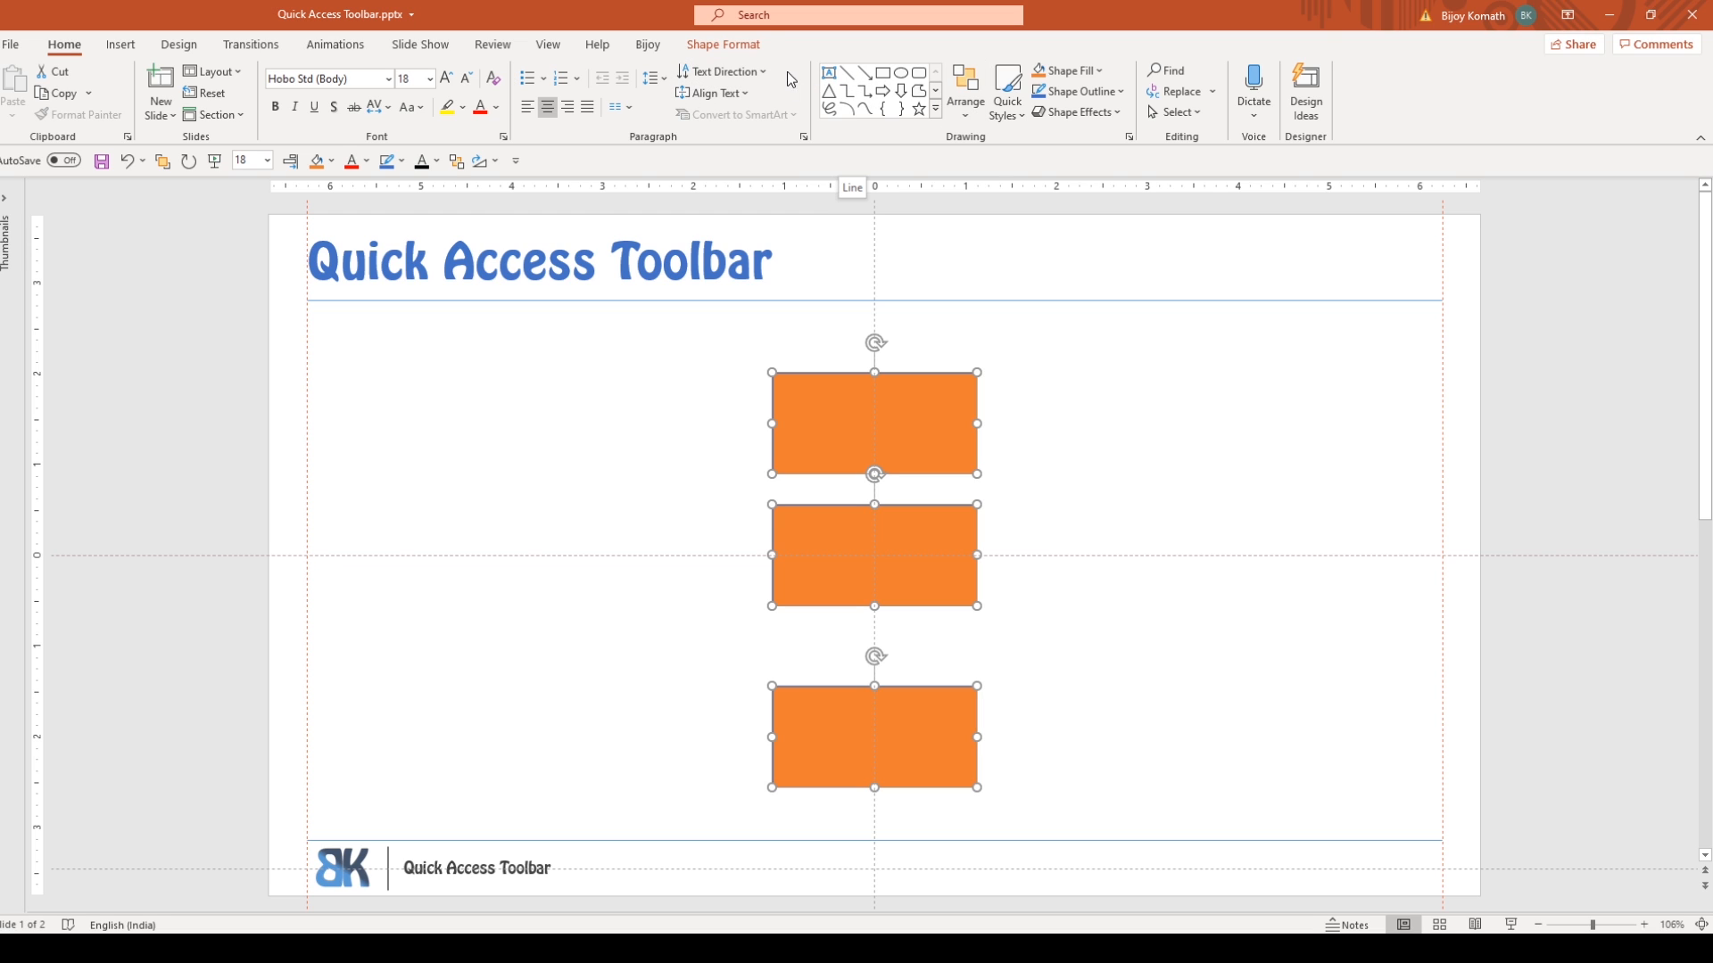
left_click(729, 44)
left_click(641, 50)
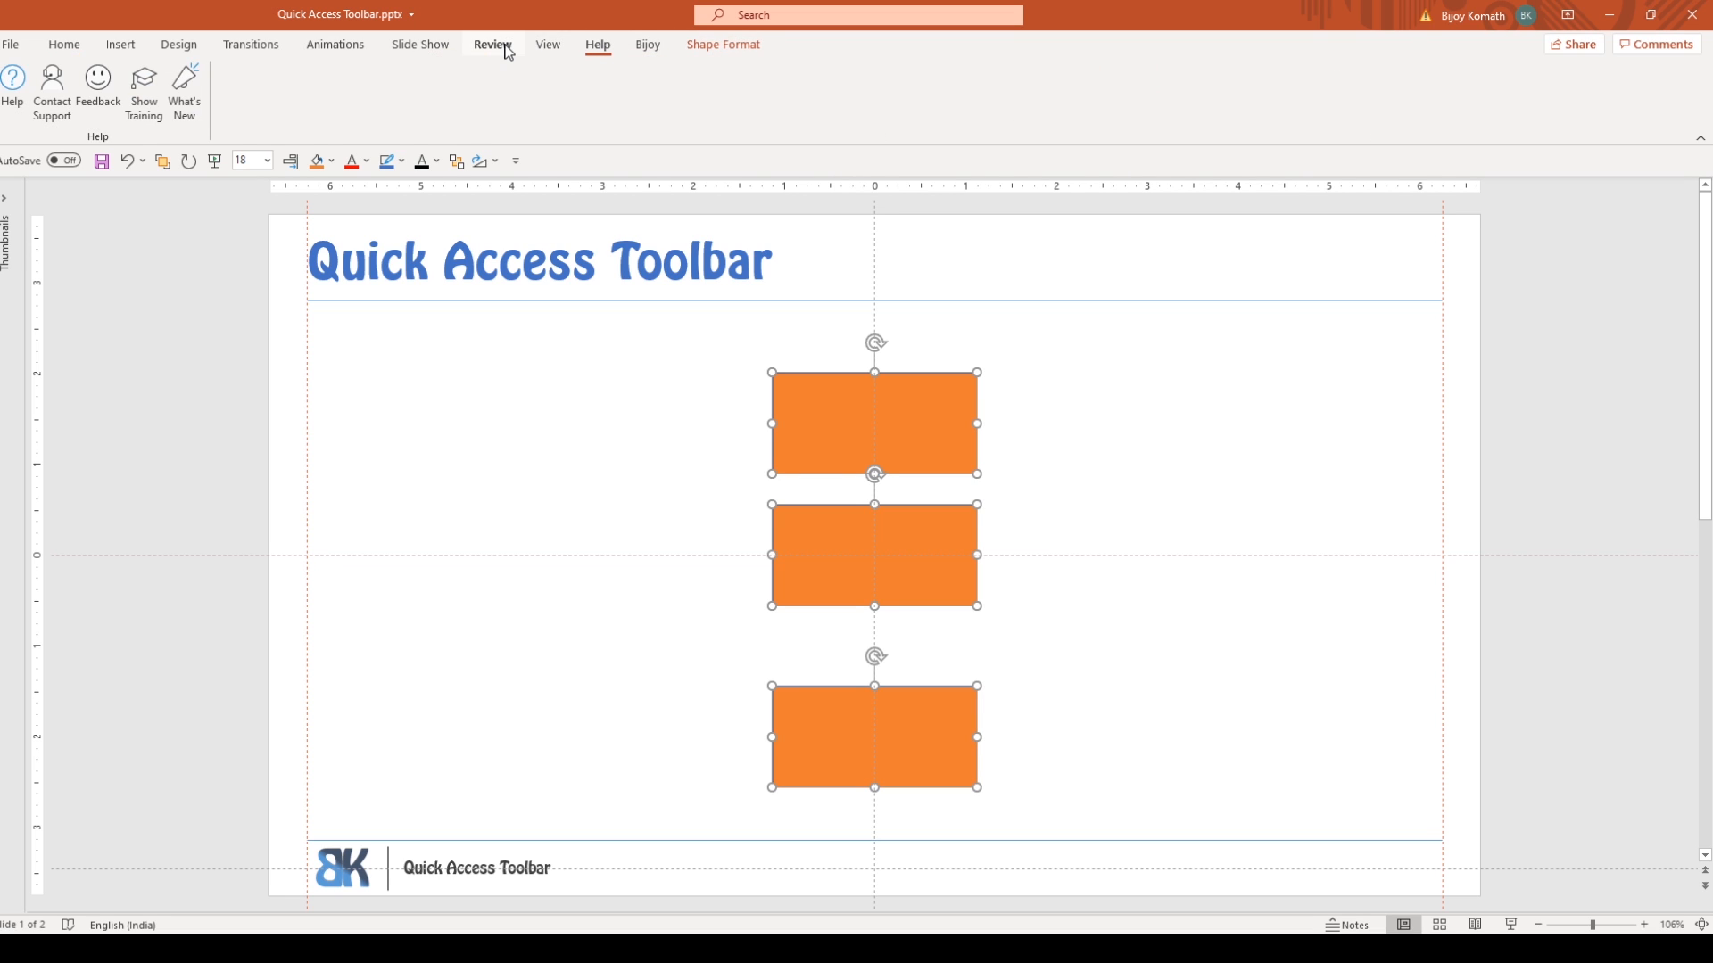
left_click(472, 54)
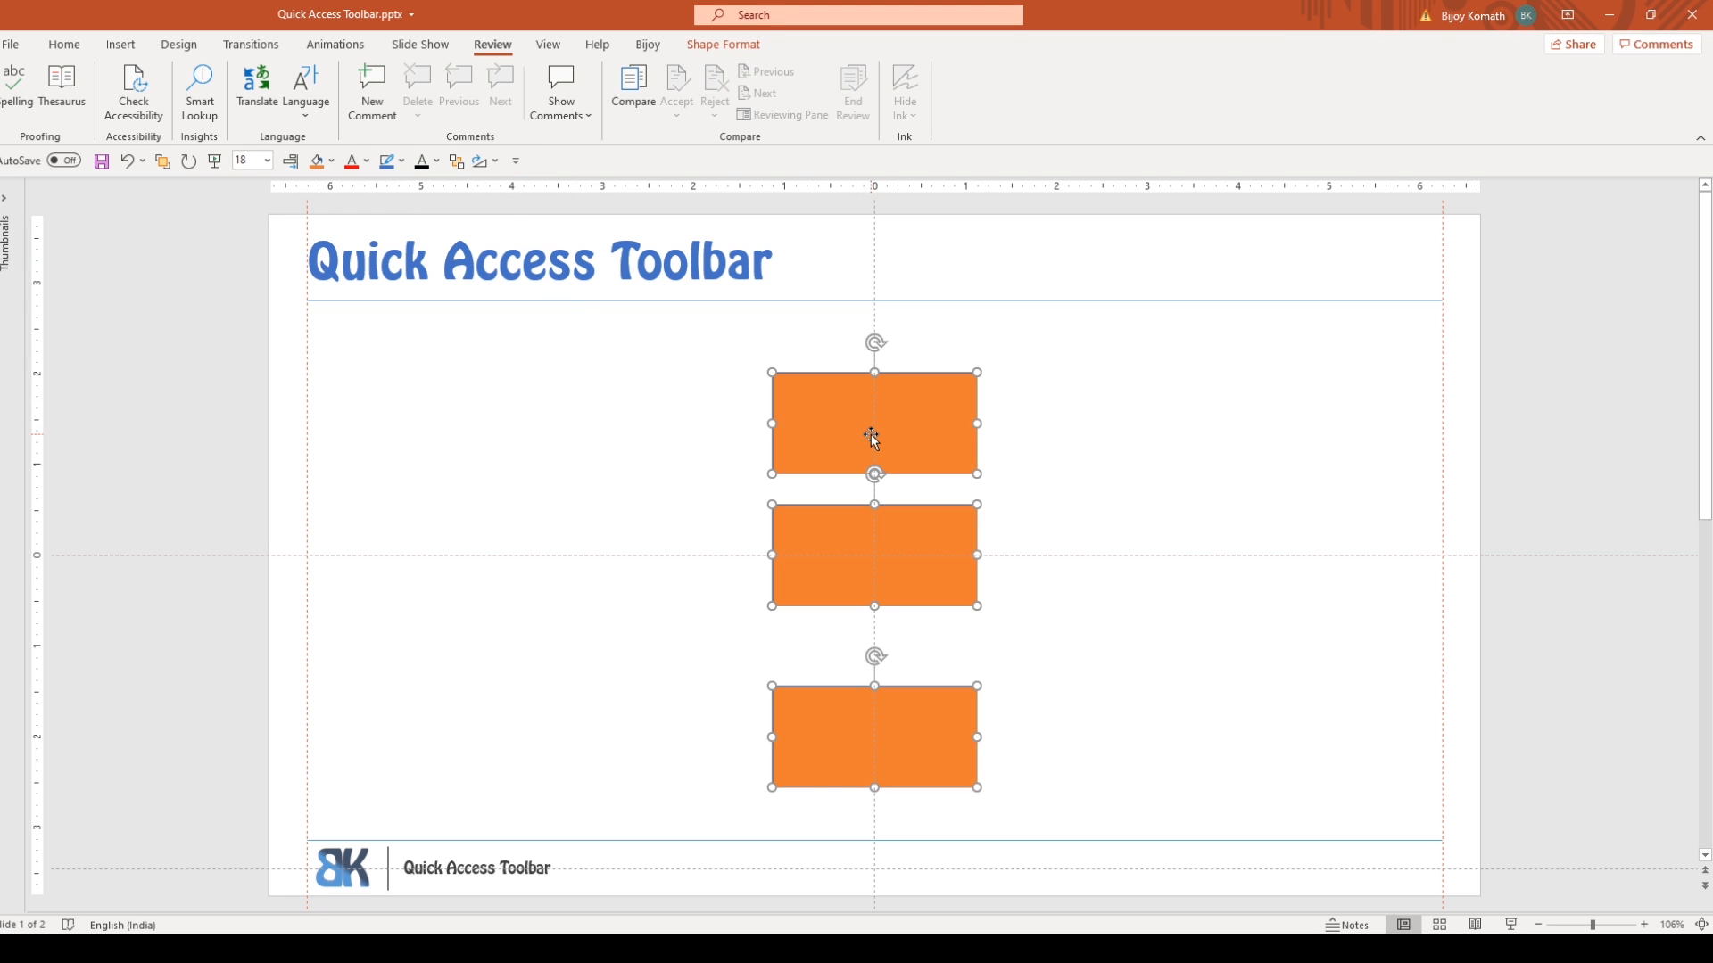
left_click(1076, 419)
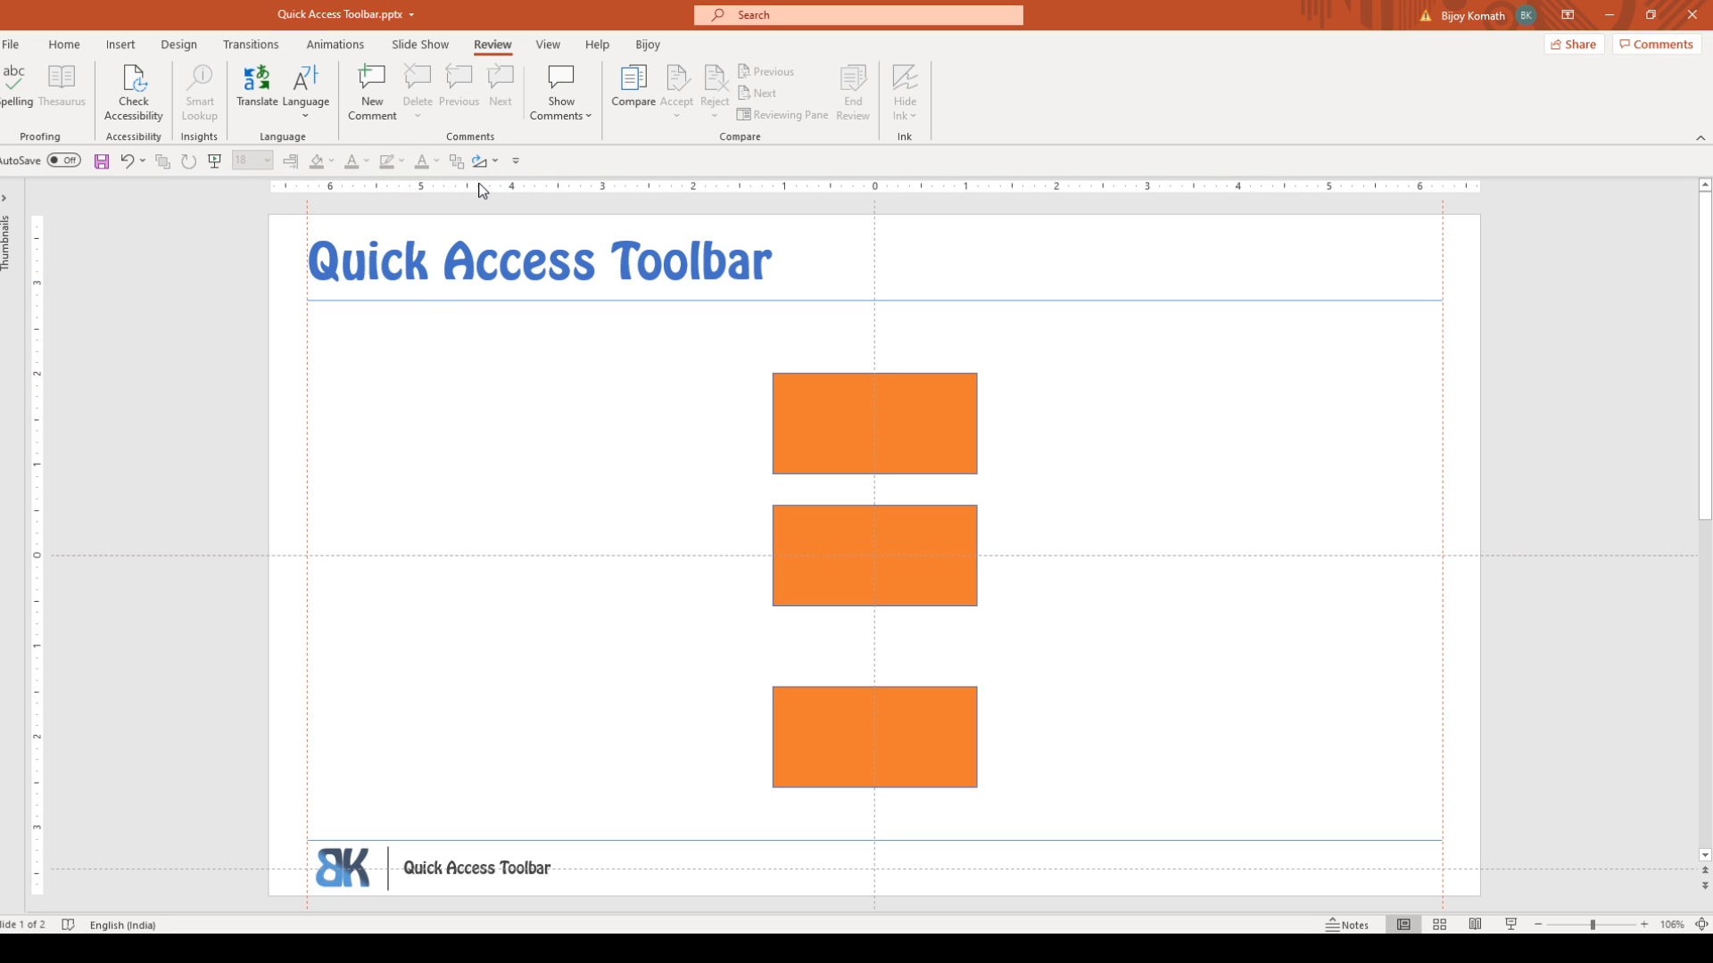
- Export all ribbon and Quick Access Toolbar customizations to the Documents folder as XYZ and close the options
right_click(438, 162)
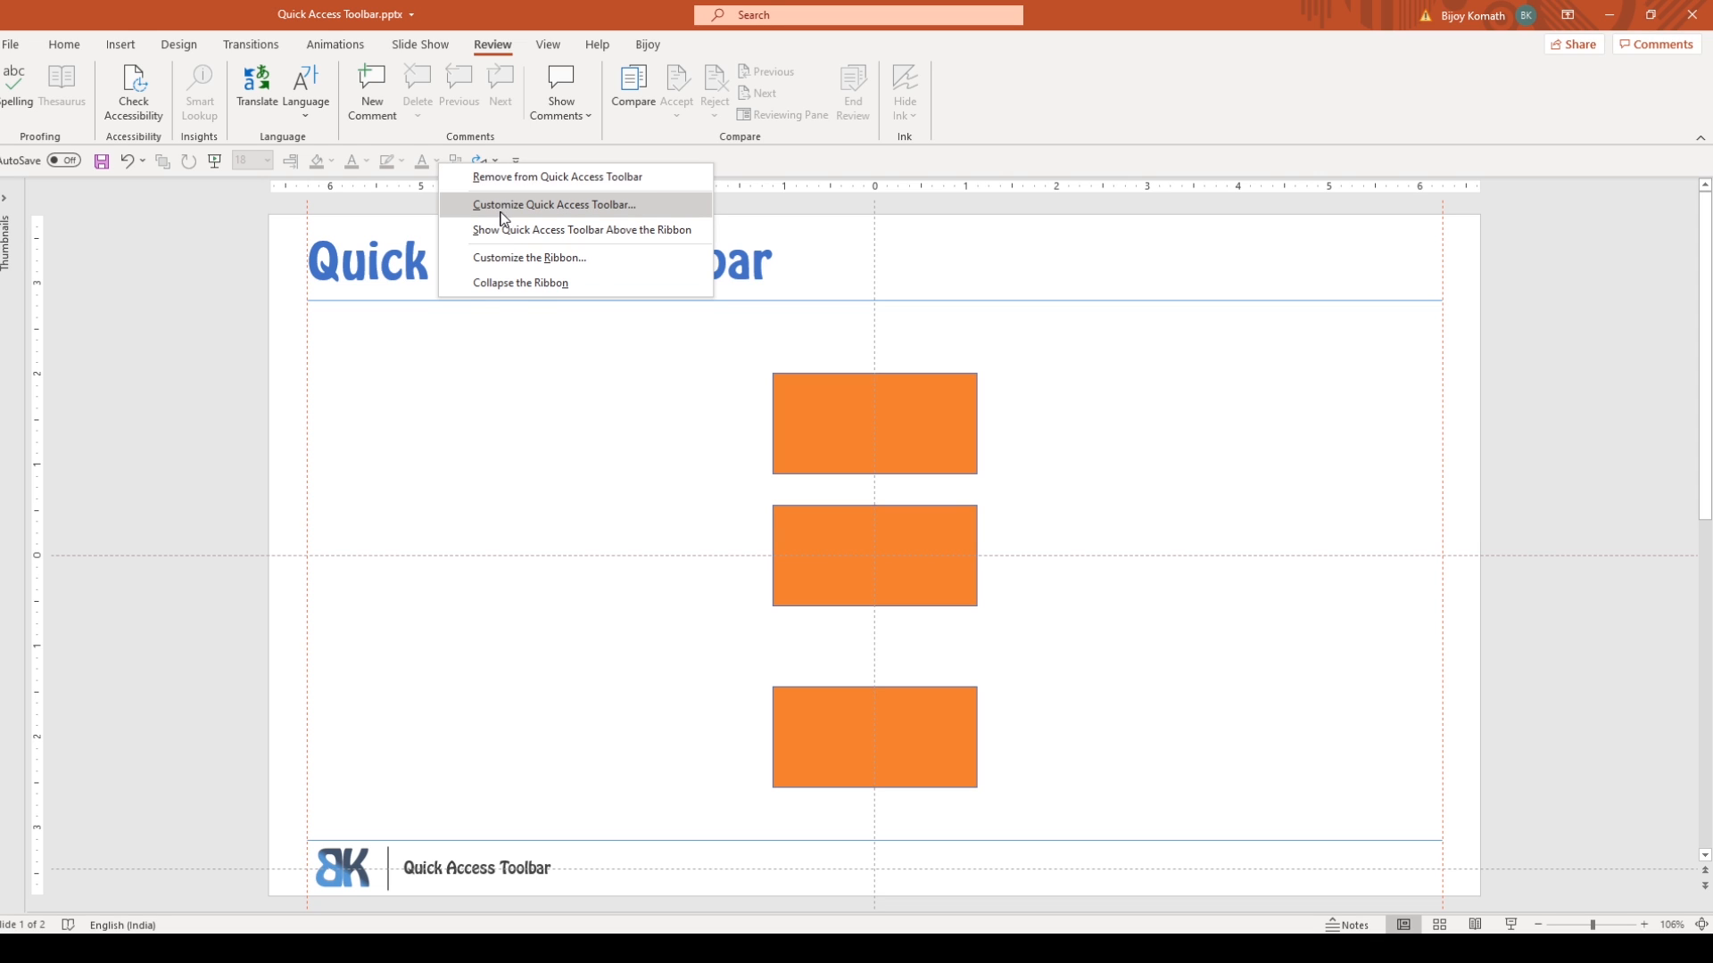
left_click(548, 204)
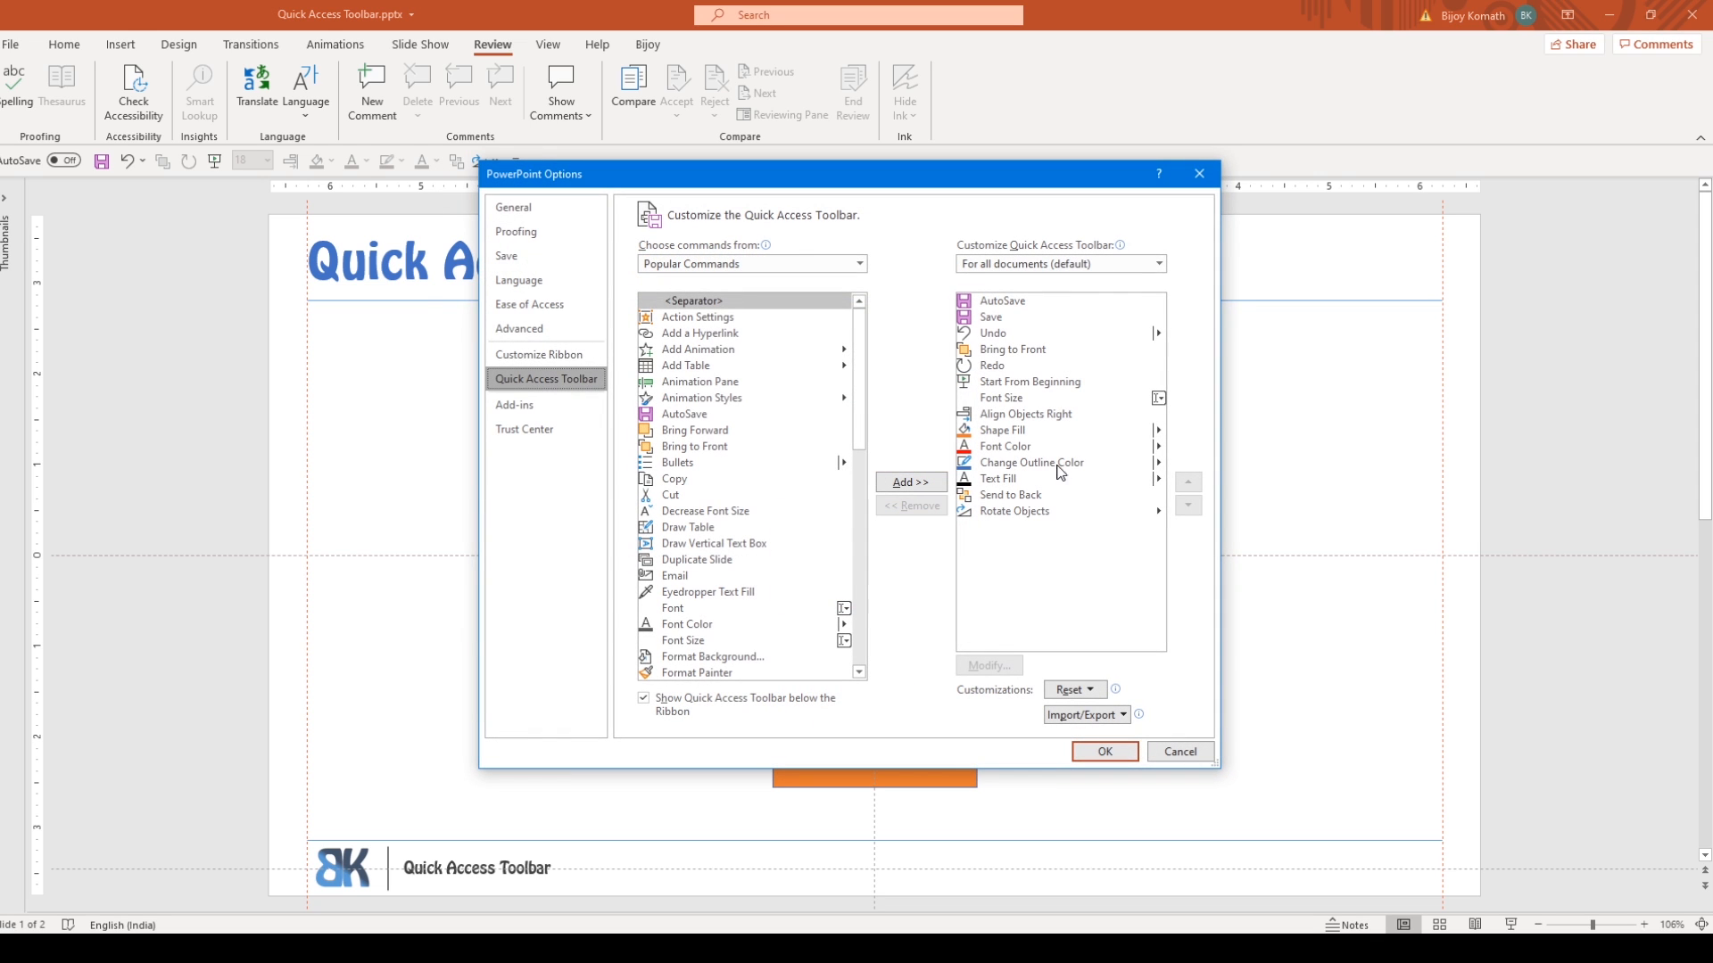
left_click(1110, 723)
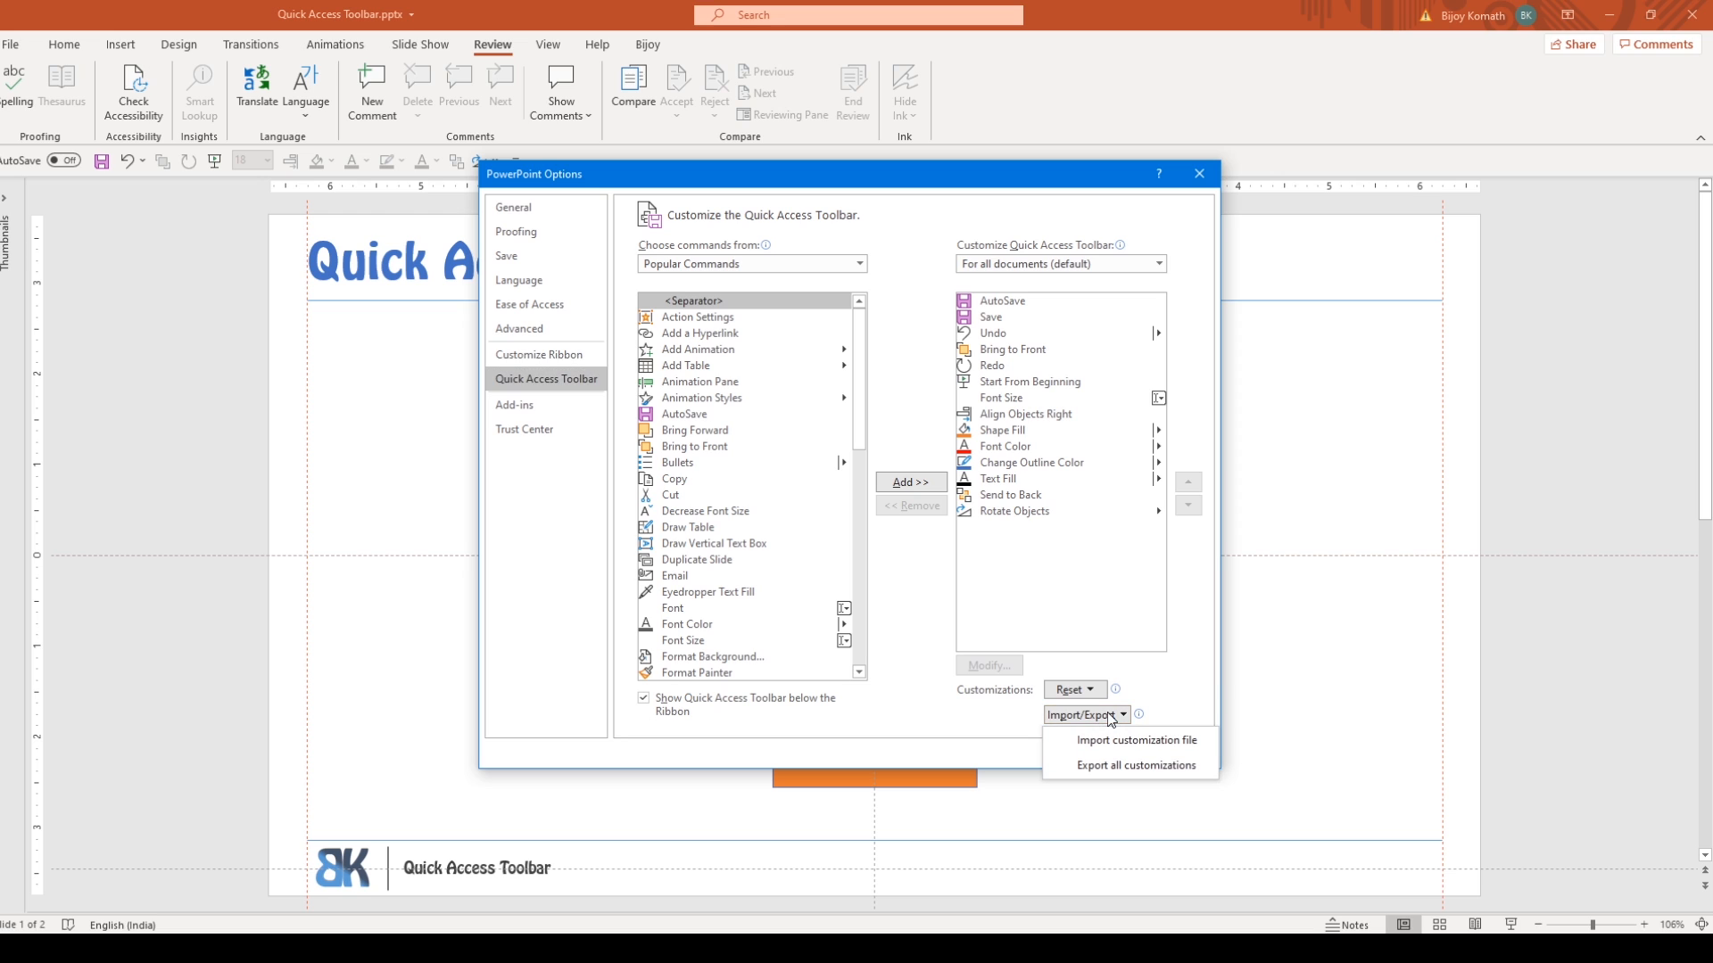
left_click(1121, 767)
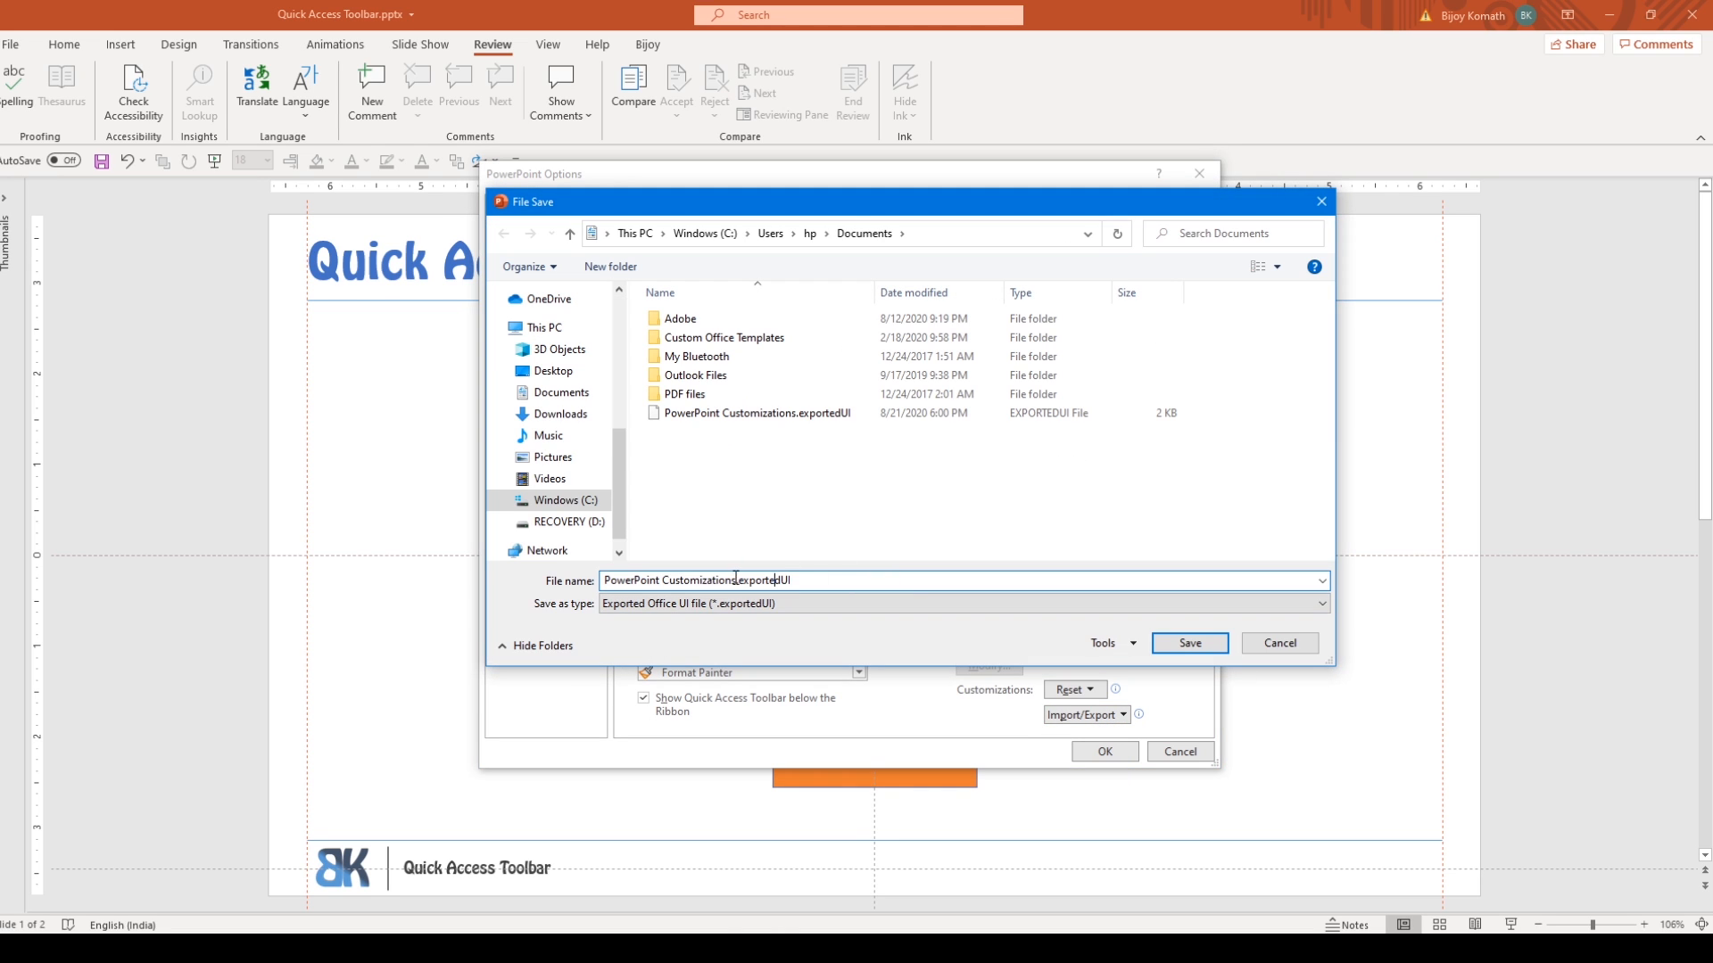
type("XYZ")
left_click(1199, 645)
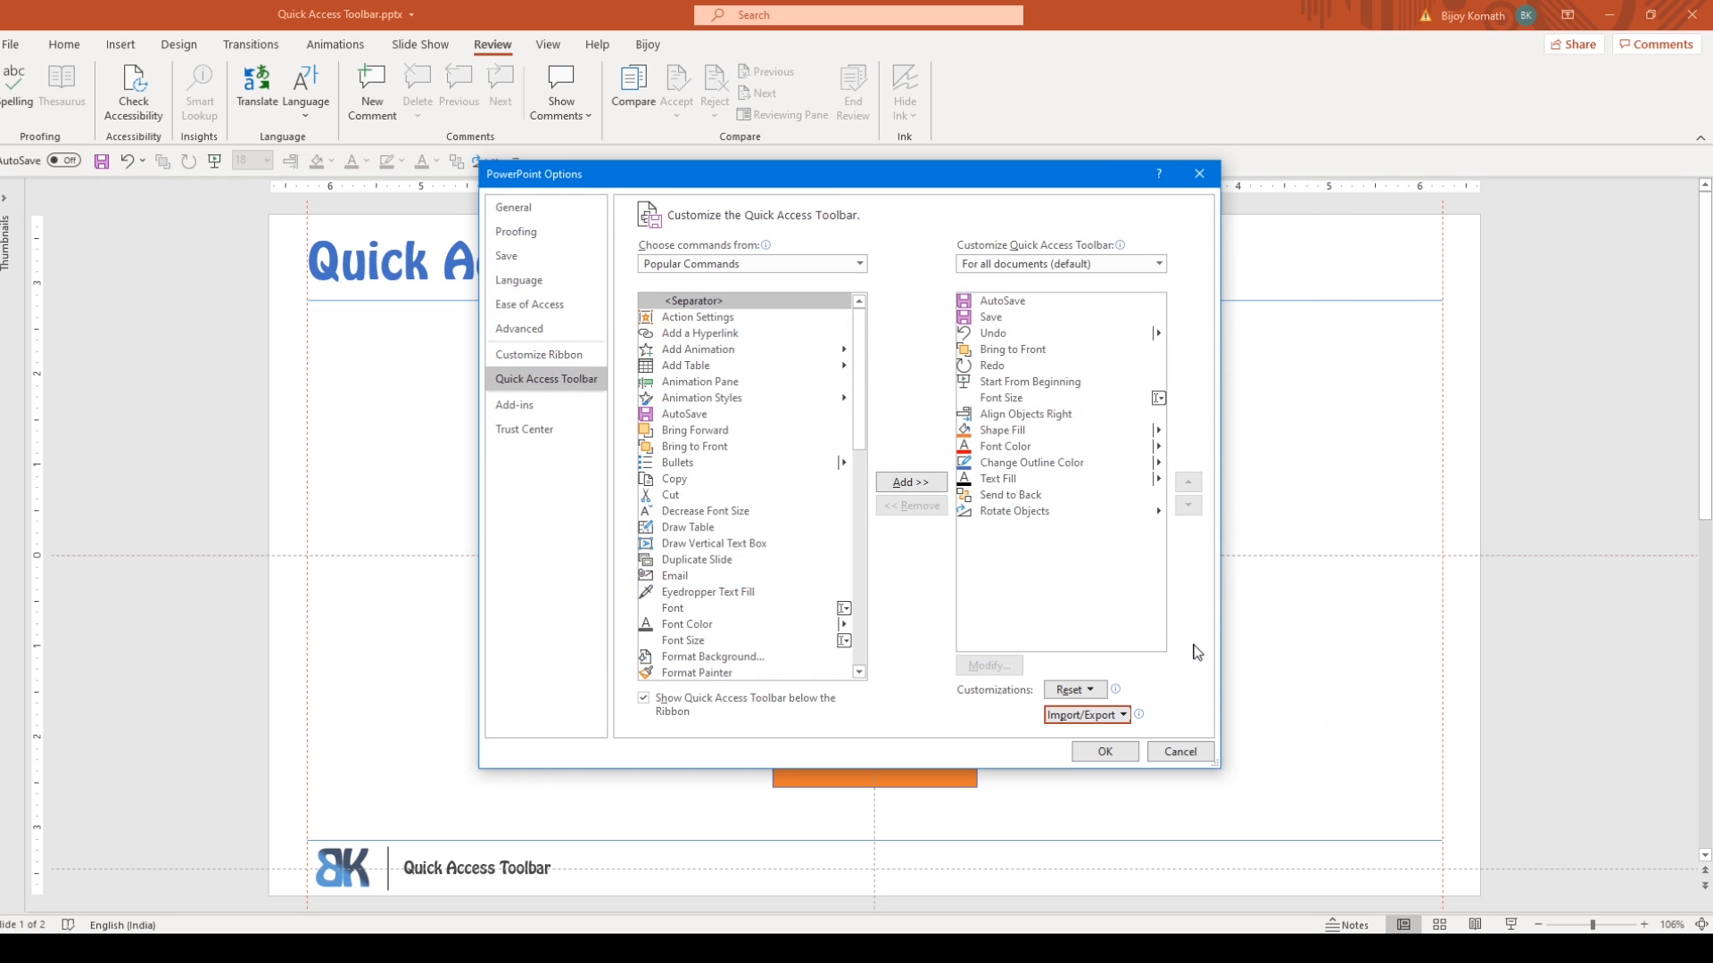
left_click(1115, 749)
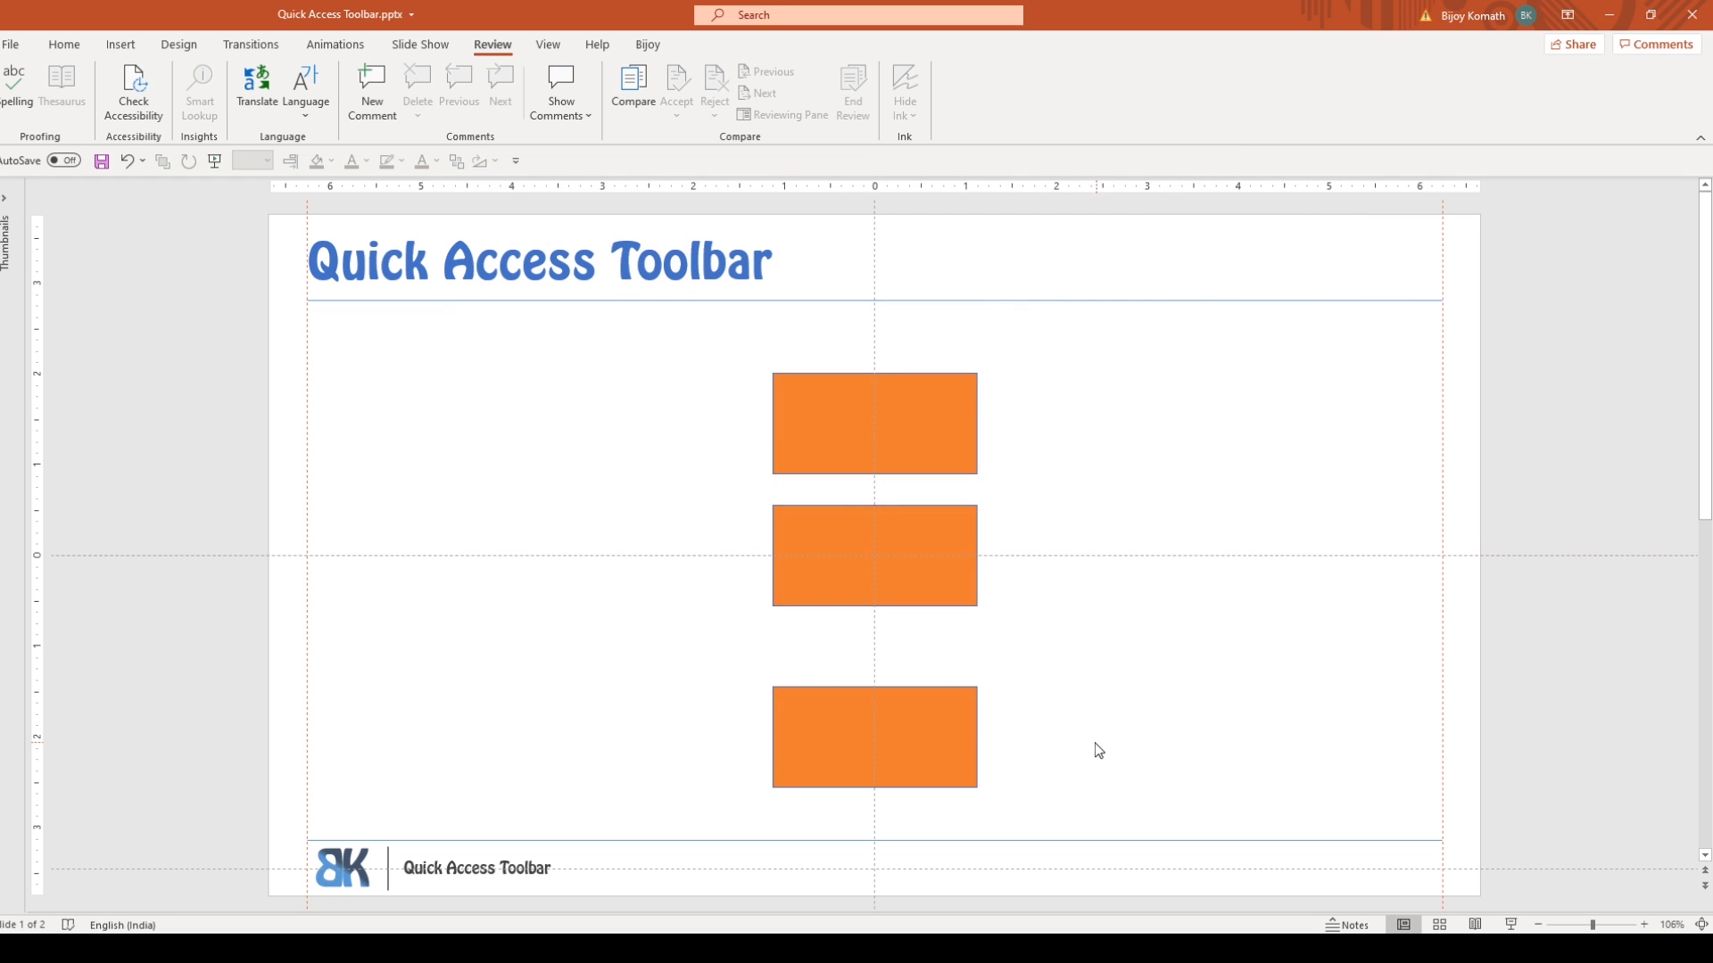
- Import the customization file XYZ.exportedUI from the Documents folder, replacing the existing customizations, and apply it
right_click(374, 154)
left_click(458, 195)
left_click(1086, 715)
left_click(1092, 740)
left_click(708, 428)
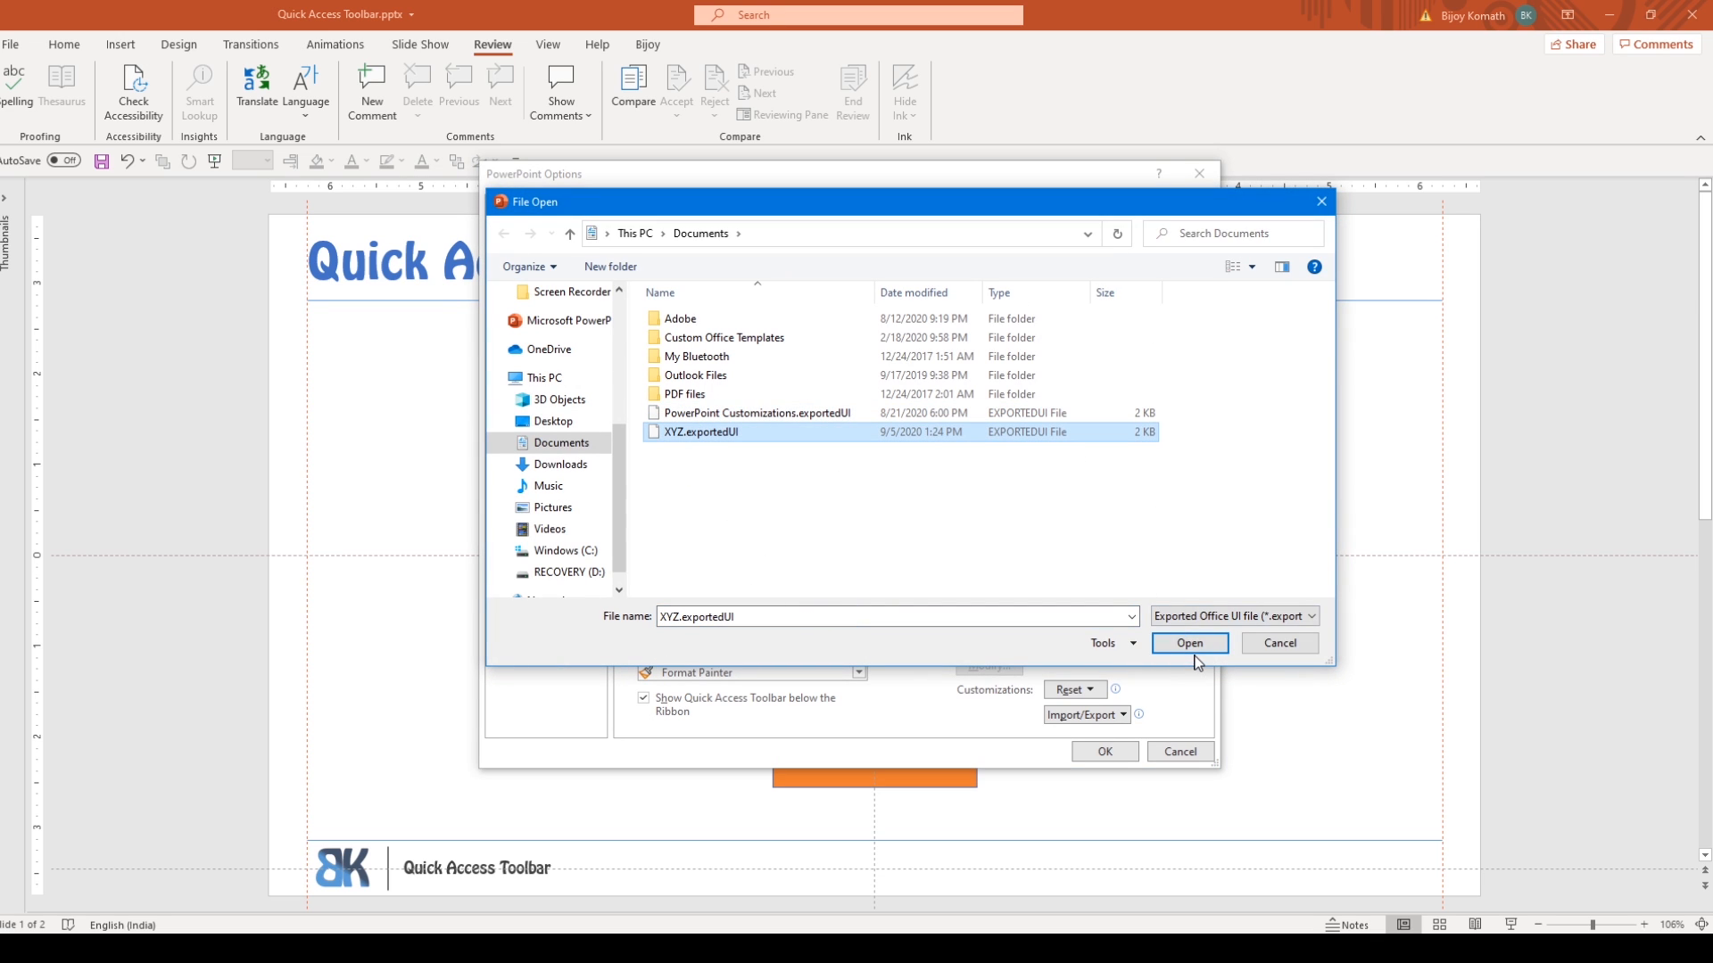
left_click(1196, 643)
key("Return")
left_click(1105, 749)
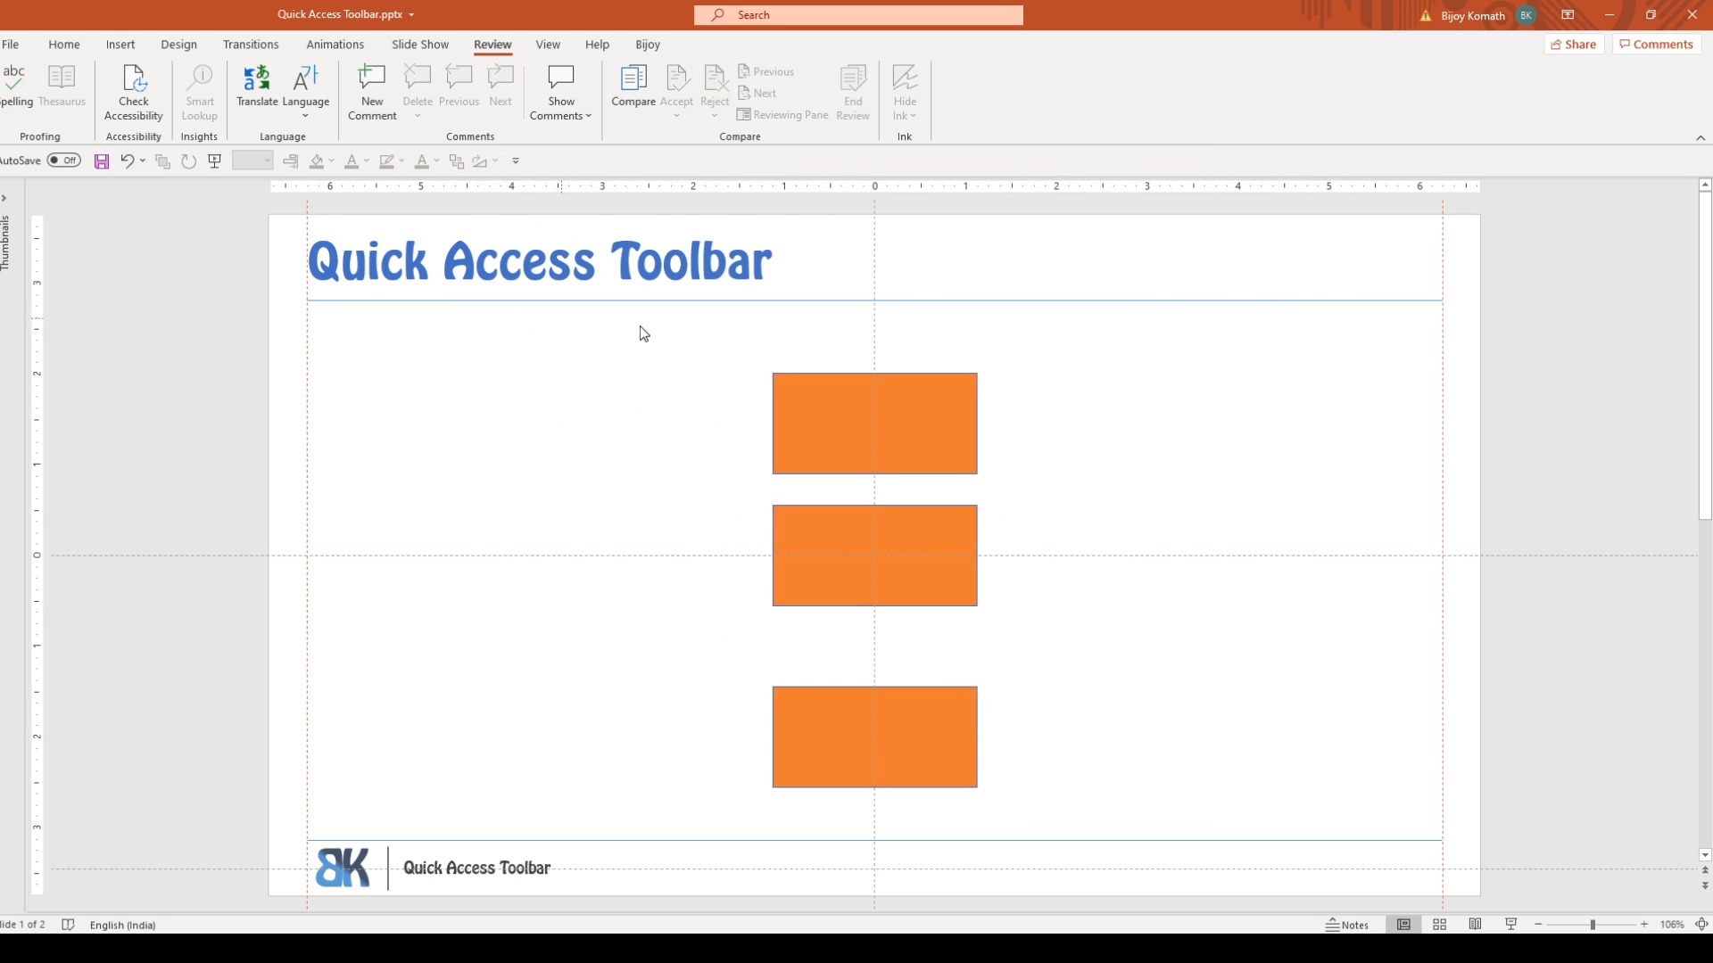
- Import another ribbon and Quick Access Toolbar customization file through the ribbon customization options and apply it
right_click(578, 167)
left_click(644, 179)
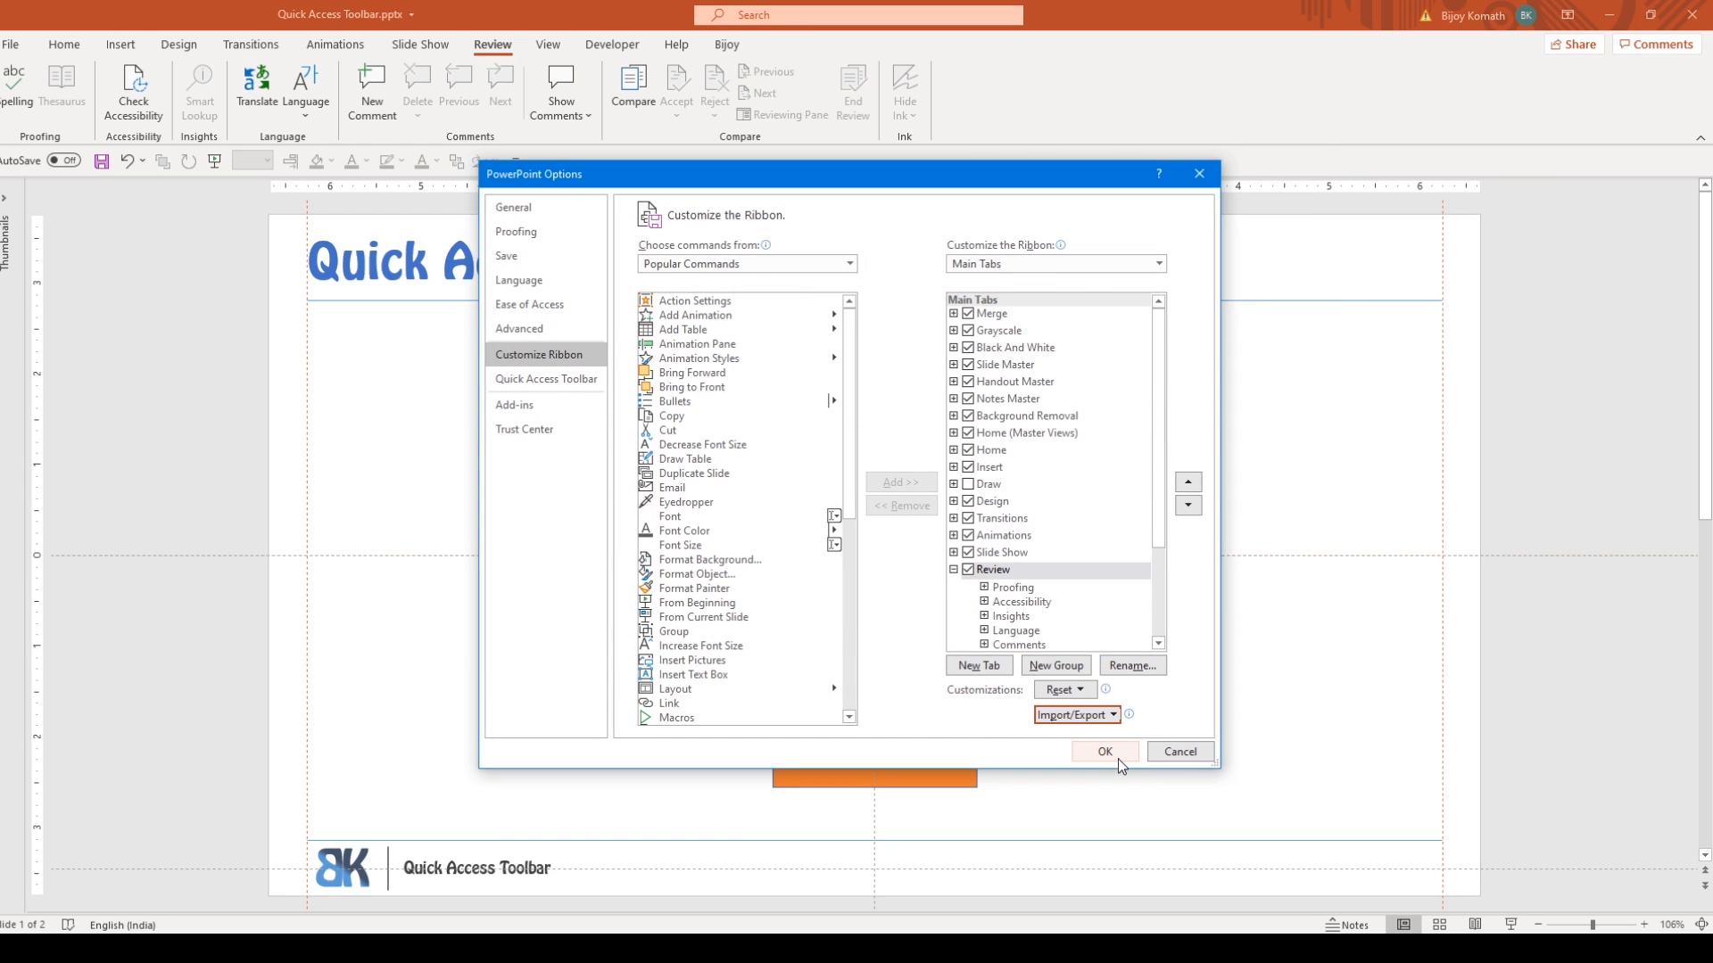
left_click(1118, 758)
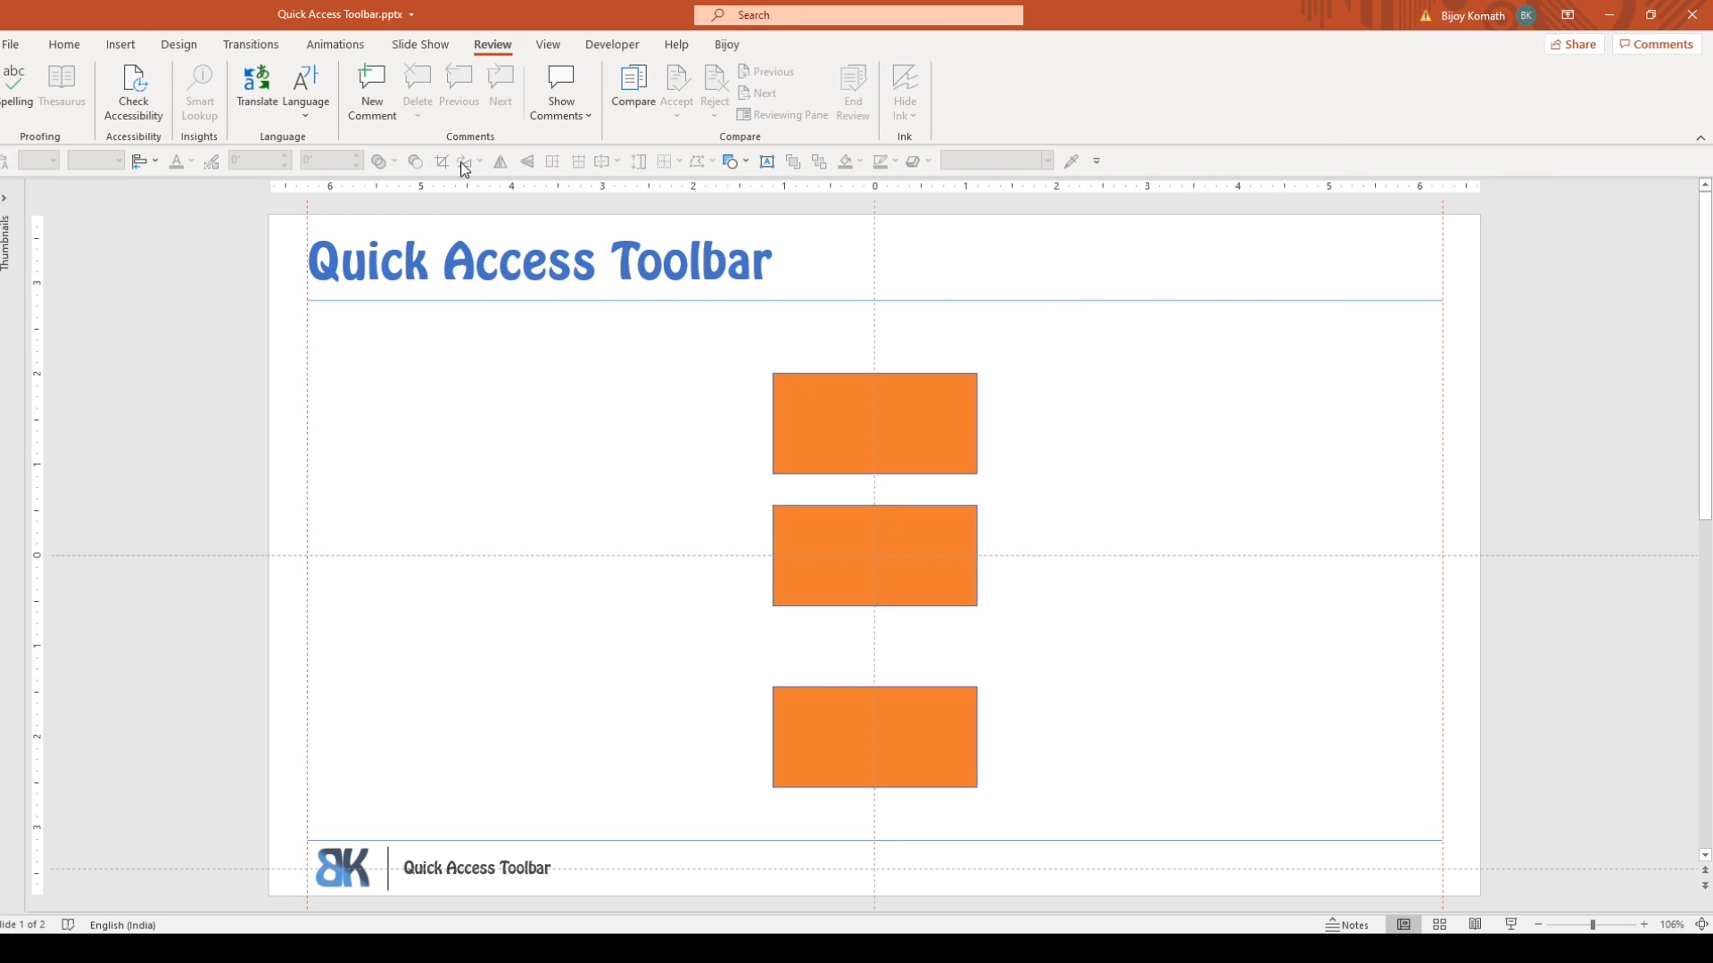
- Set the upper two rectangles to a height of 1.5" and a width of 2.4" from the Quick Access Toolbar
left_click_drag(1088, 346, 649, 762)
left_click(285, 157)
left_click(284, 156)
left_click(285, 156)
left_click(284, 156)
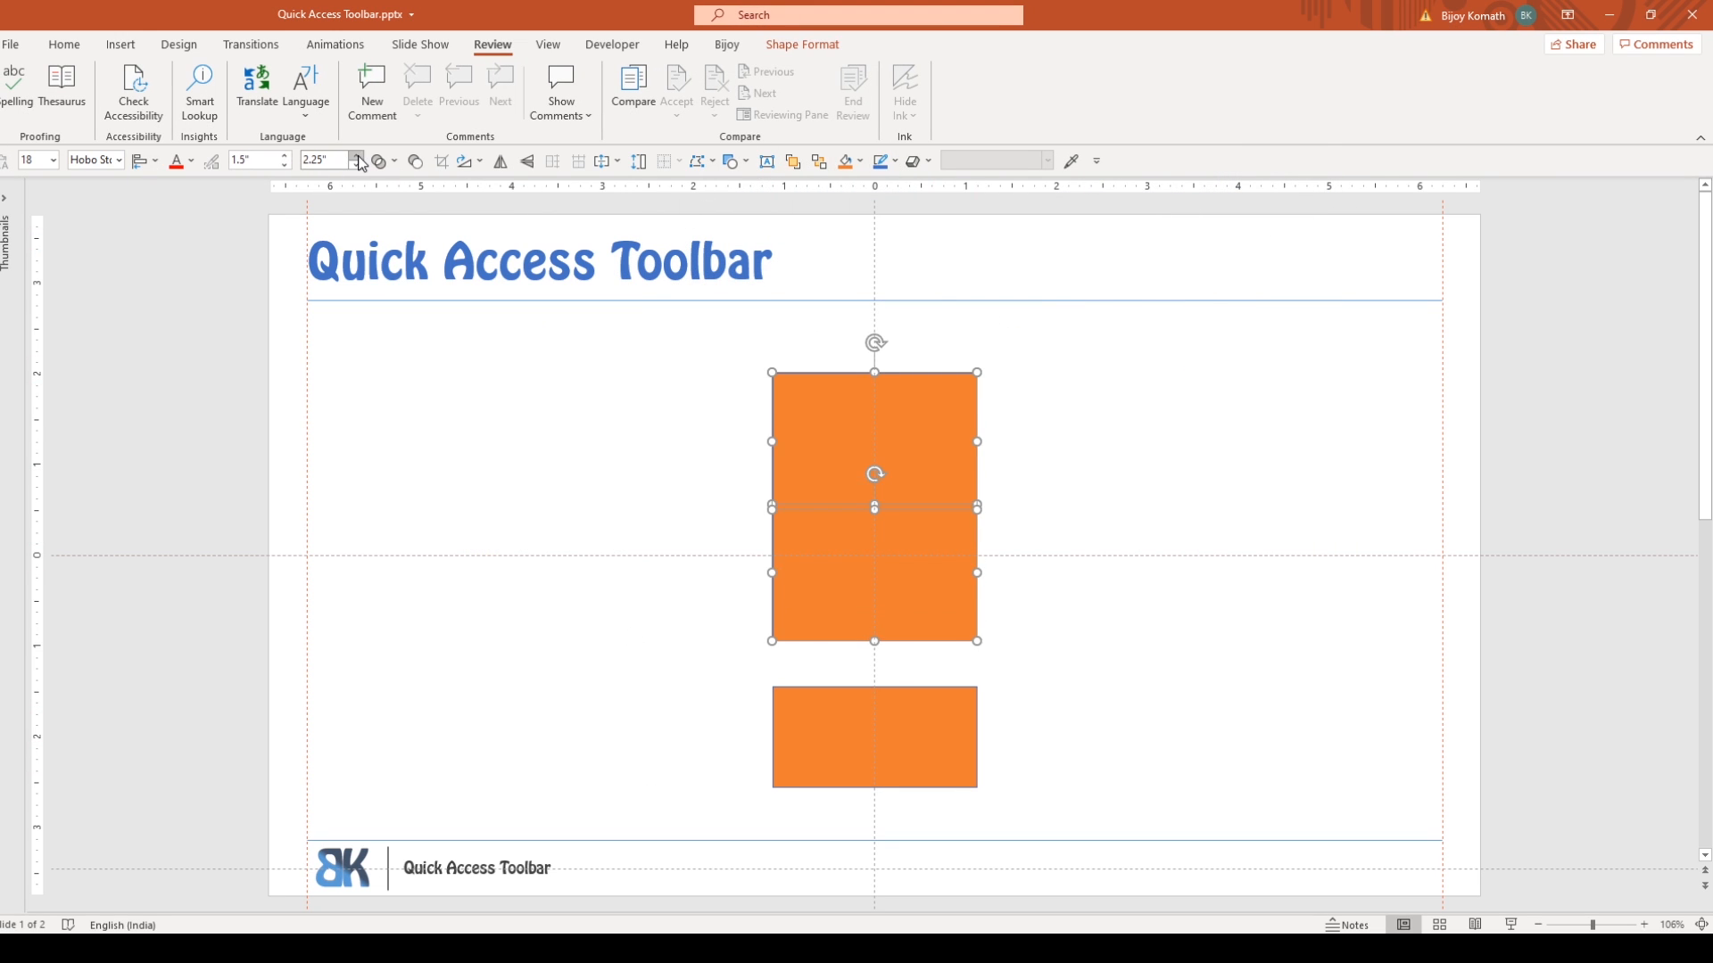
left_click(358, 156)
left_click(358, 156)
left_click(358, 156)
left_click(357, 165)
- Fill the upper two rectangles with dark blue-gray from the Quick Access Toolbar and deselect them
left_click(860, 161)
left_click(889, 214)
left_click(1151, 369)
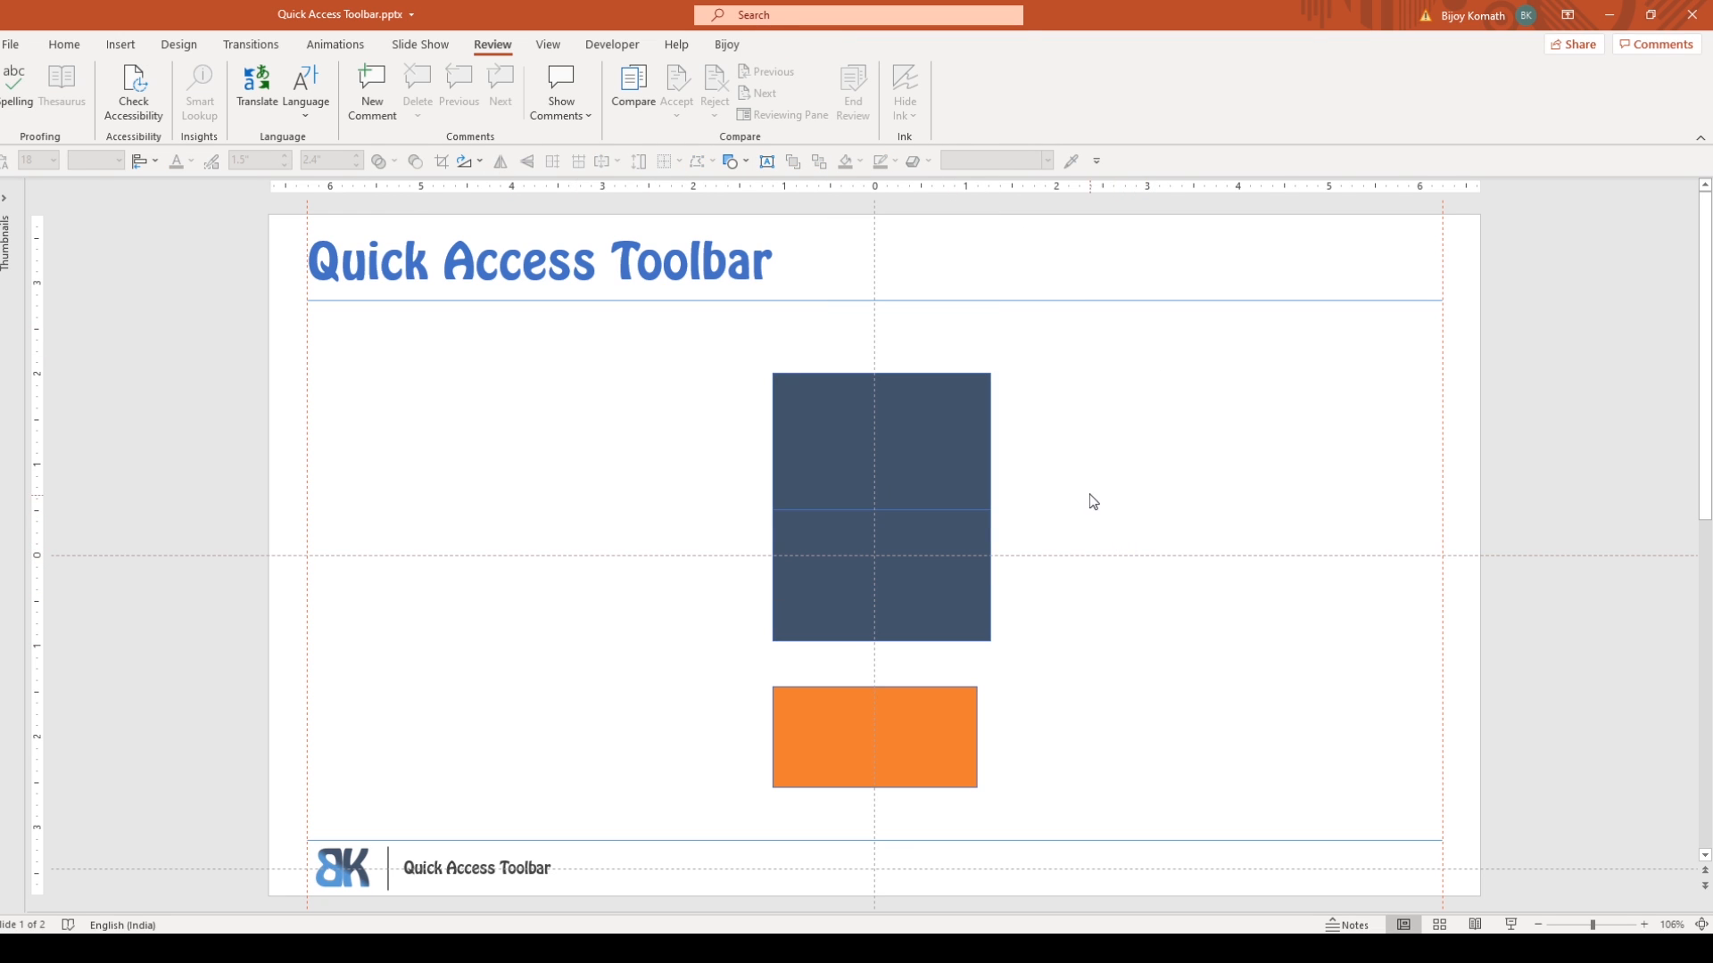